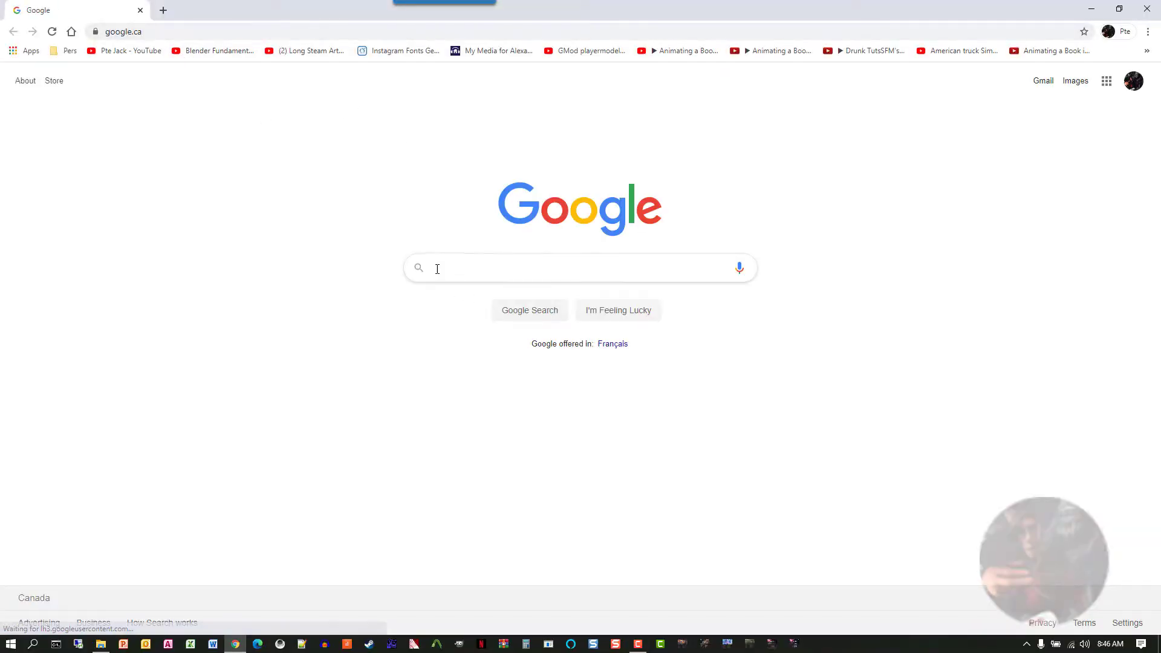
Search Google for "nem's tools" and scroll through the results.
{"action": "type", "text": "nem"}
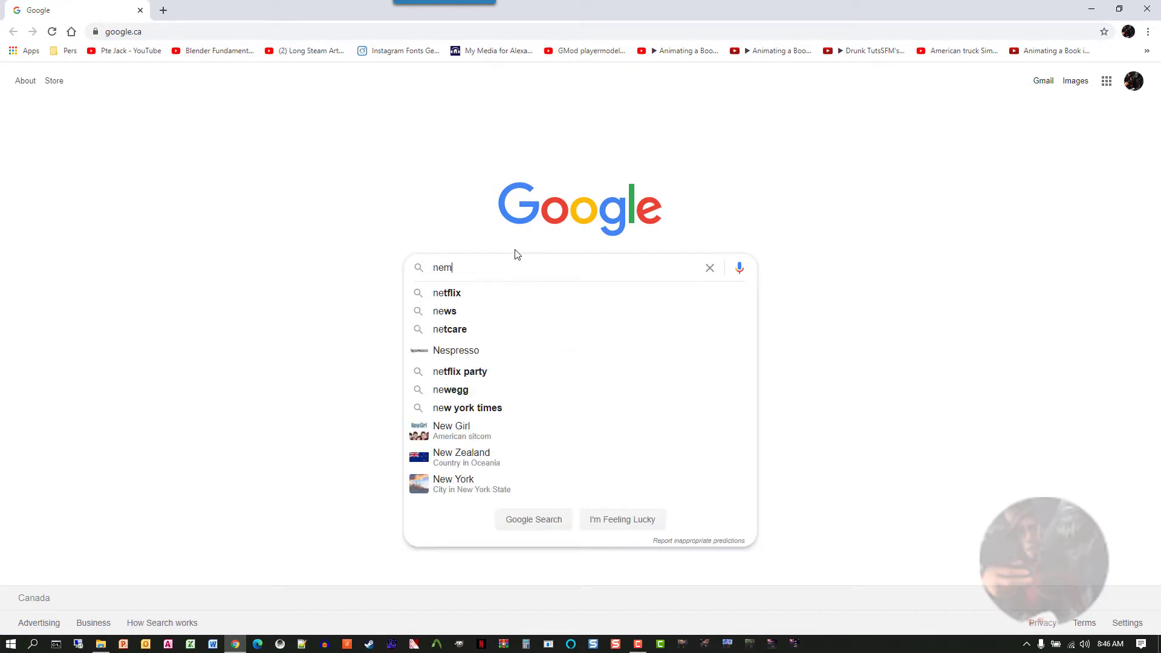
{"action": "type", "text": "'s tools"}
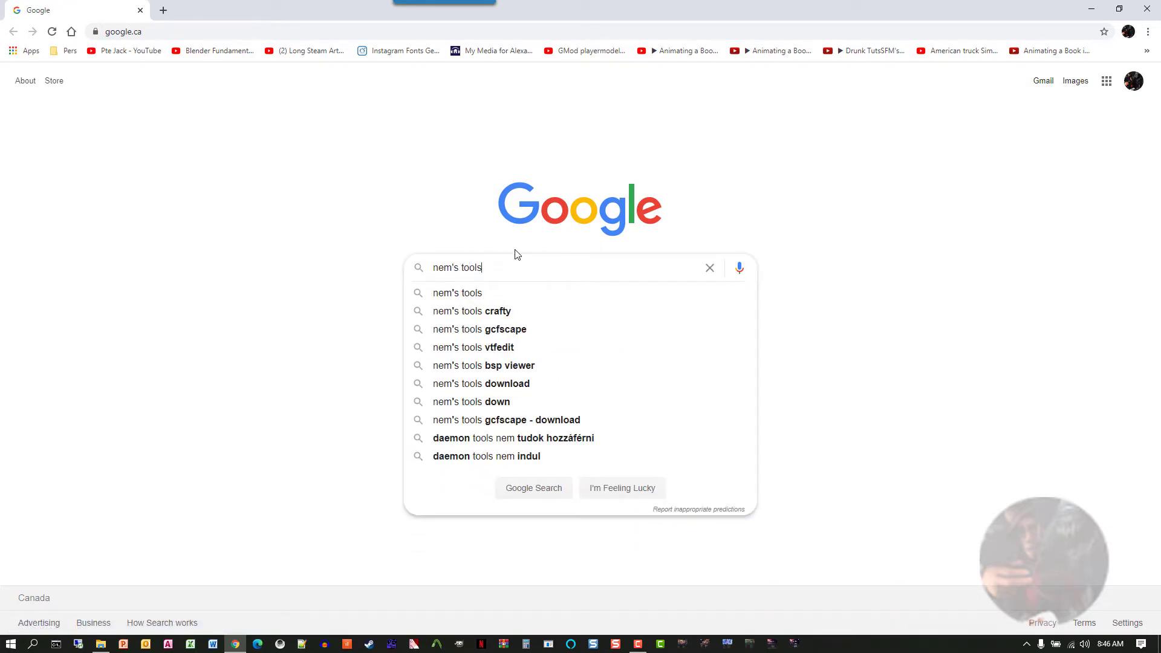
{"action": "key", "text": "Return"}
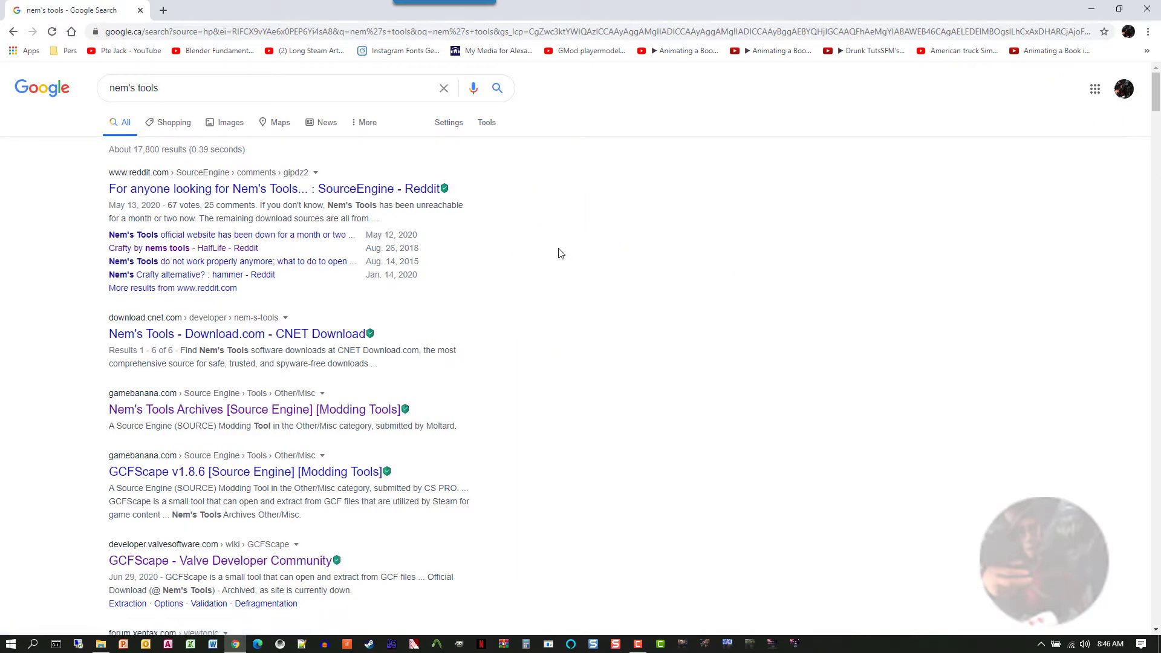
{"action": "scroll", "coordinate": [123, 539], "scroll_direction": "down", "scroll_amount": 6}
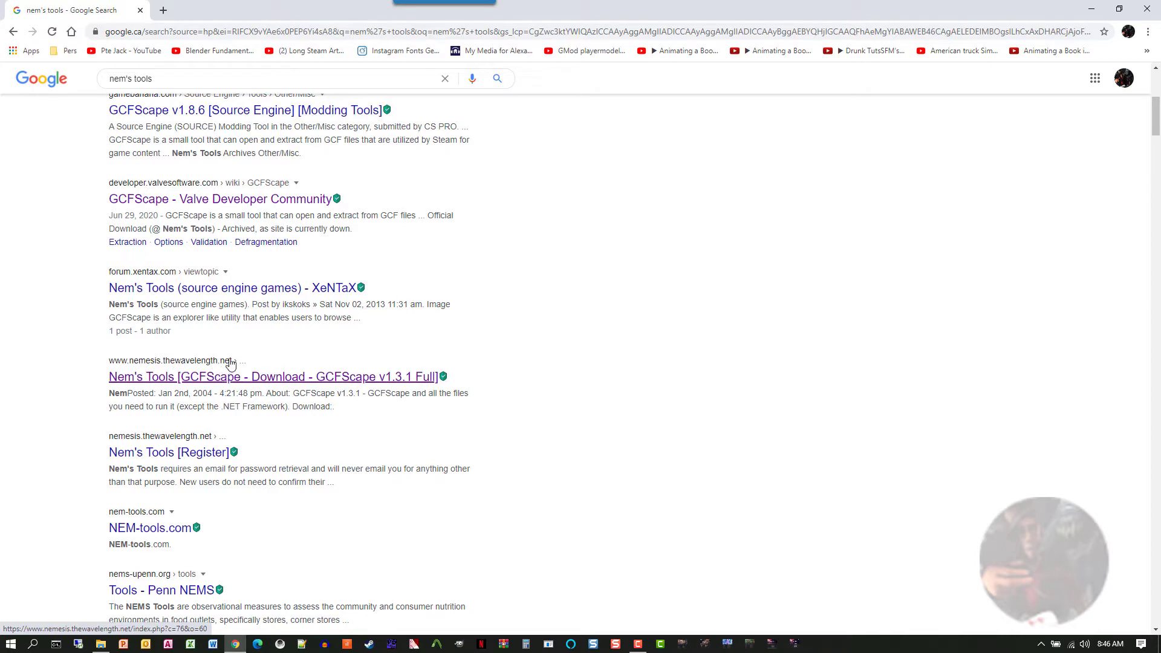
Open the nemesis.thewavelength.net GCFScape result, which returns a 403 Forbidden error.
{"action": "left_click", "coordinate": [167, 381]}
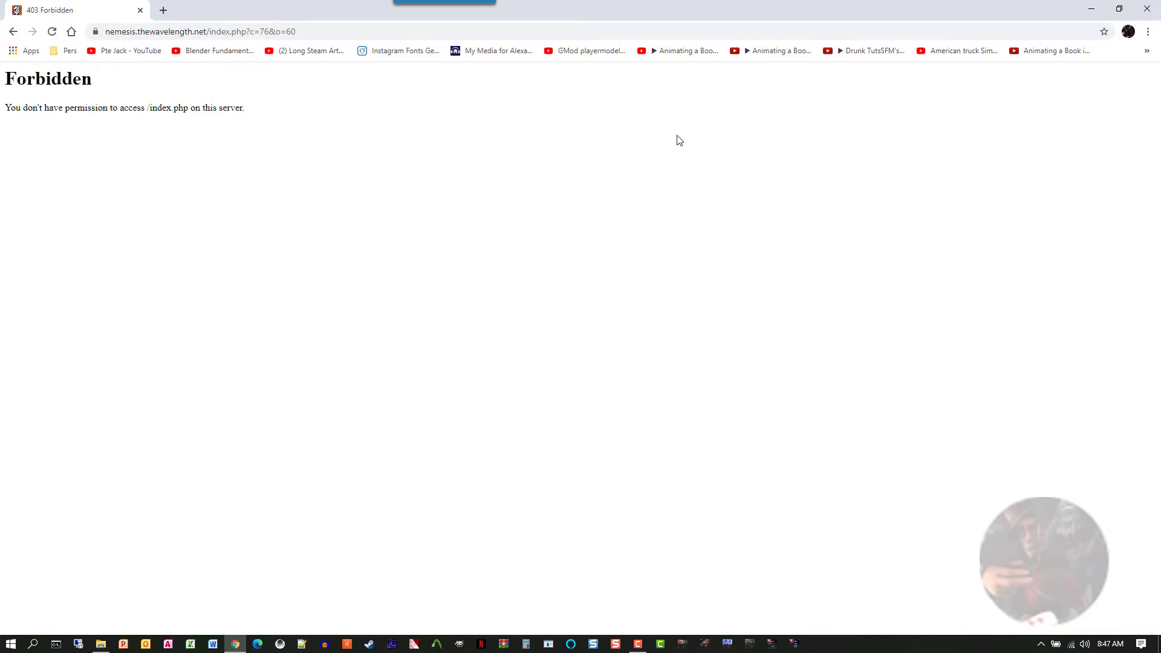
Return to the Google homepage and search for "nem's tools archive".
{"action": "left_click", "coordinate": [71, 32]}
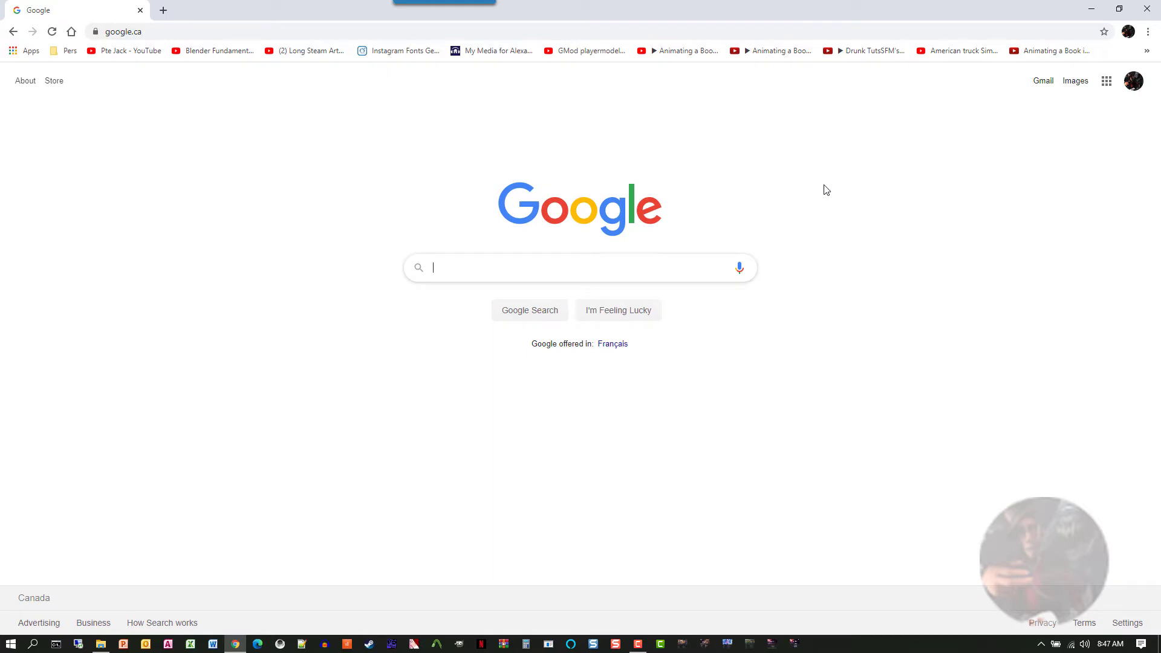
{"action": "type", "text": "nem's "}
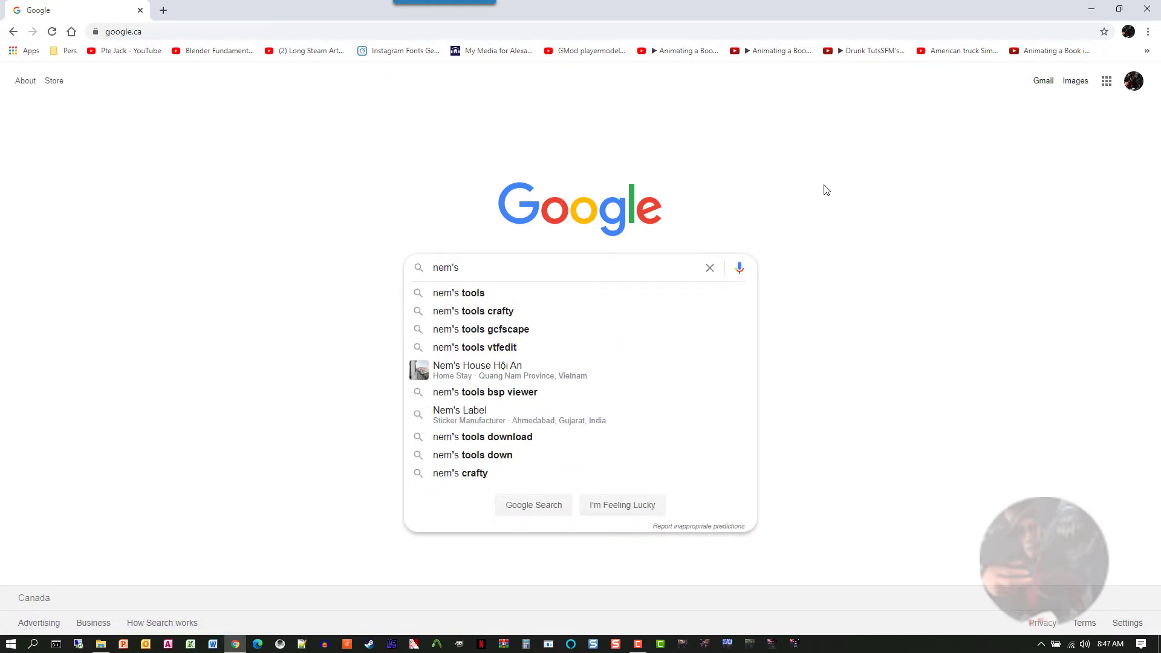
{"action": "type", "text": "tools ar"}
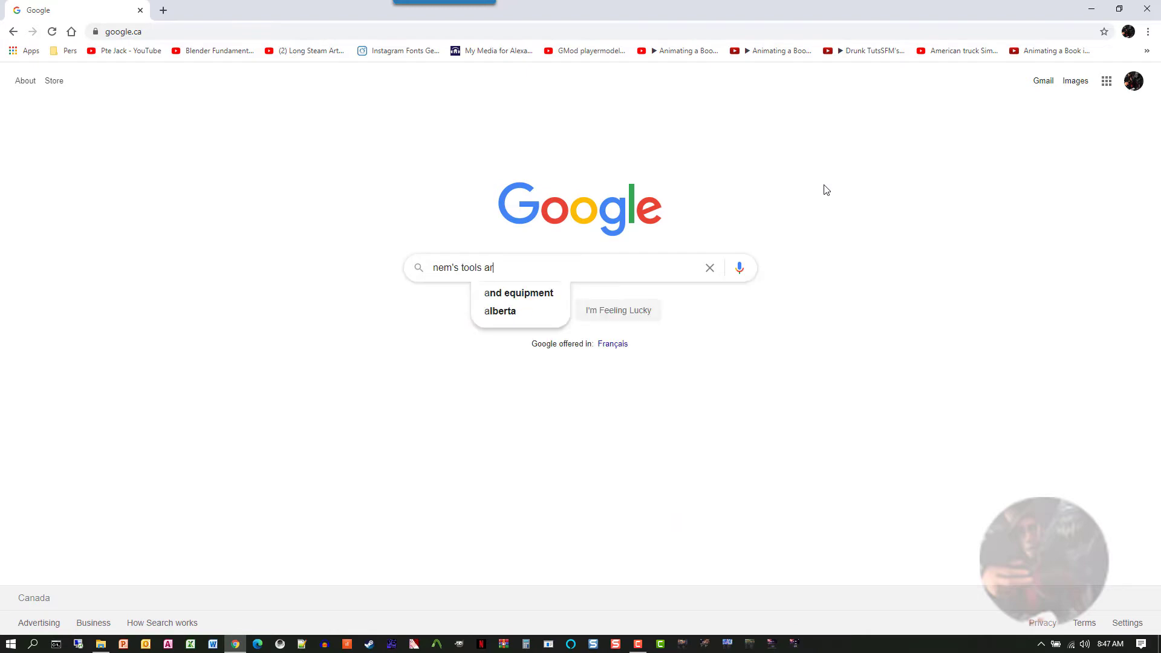
{"action": "type", "text": "chive"}
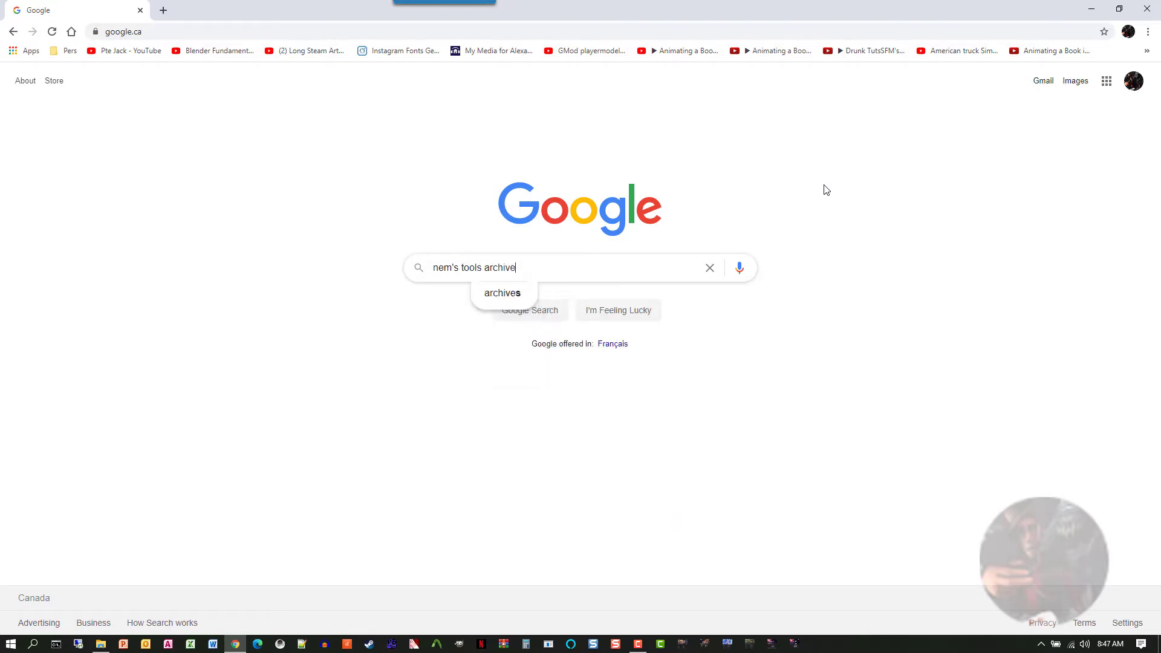
{"action": "key", "text": "Return"}
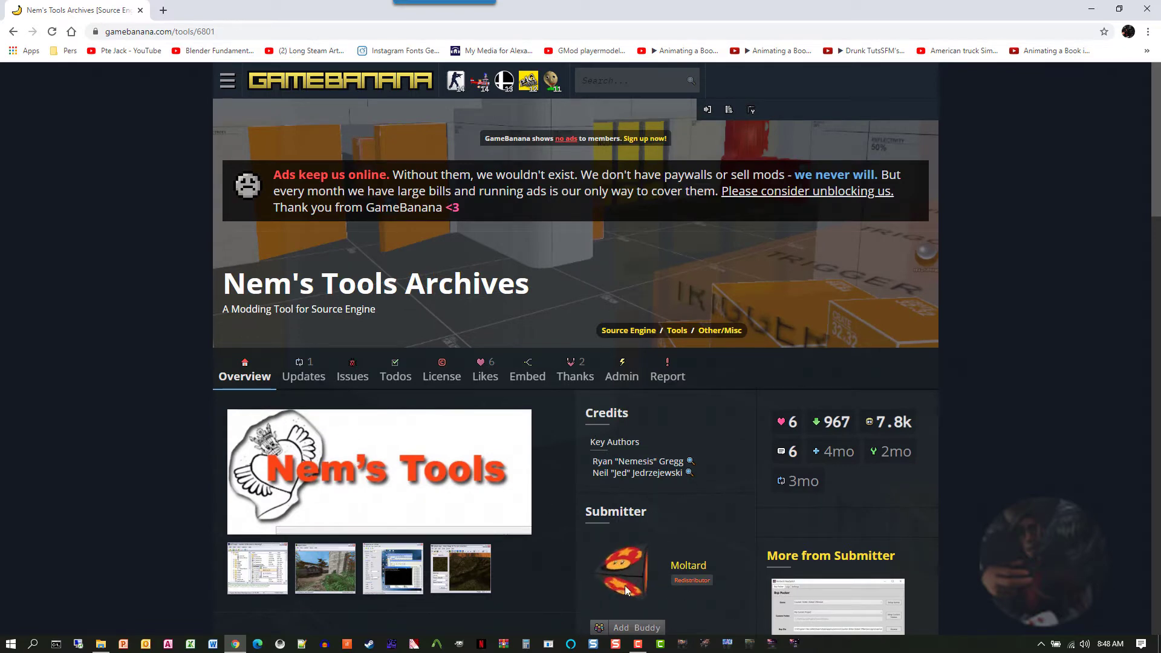
Scroll the GameBanana Nem's Tools Archives page down to its Files list.
{"action": "scroll", "coordinate": [352, 402], "scroll_direction": "down", "scroll_amount": 2}
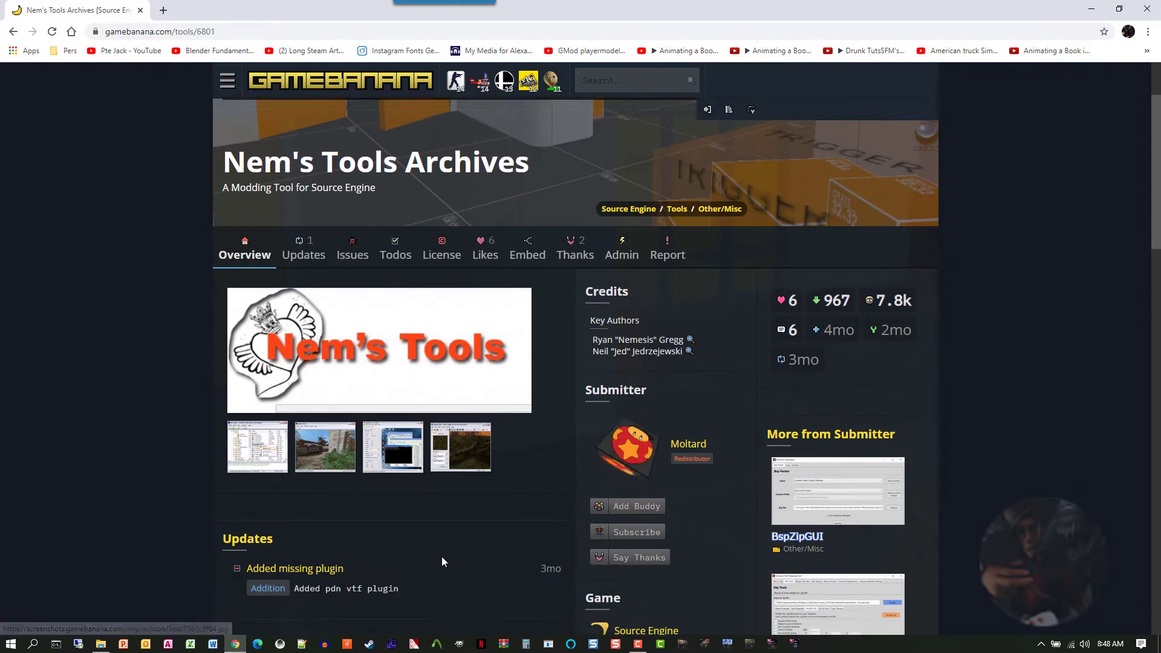
{"action": "scroll", "coordinate": [433, 540], "scroll_direction": "down", "scroll_amount": 4}
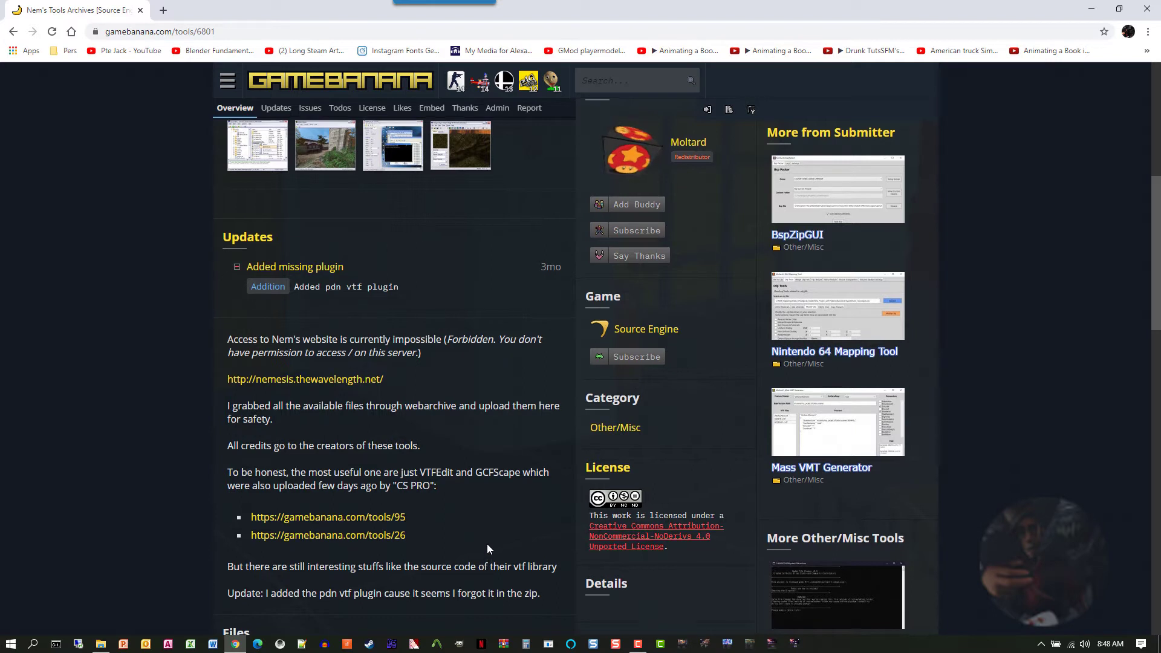
{"action": "scroll", "coordinate": [487, 543], "scroll_direction": "down", "scroll_amount": 2}
{"action": "scroll", "coordinate": [462, 490], "scroll_direction": "down", "scroll_amount": 2}
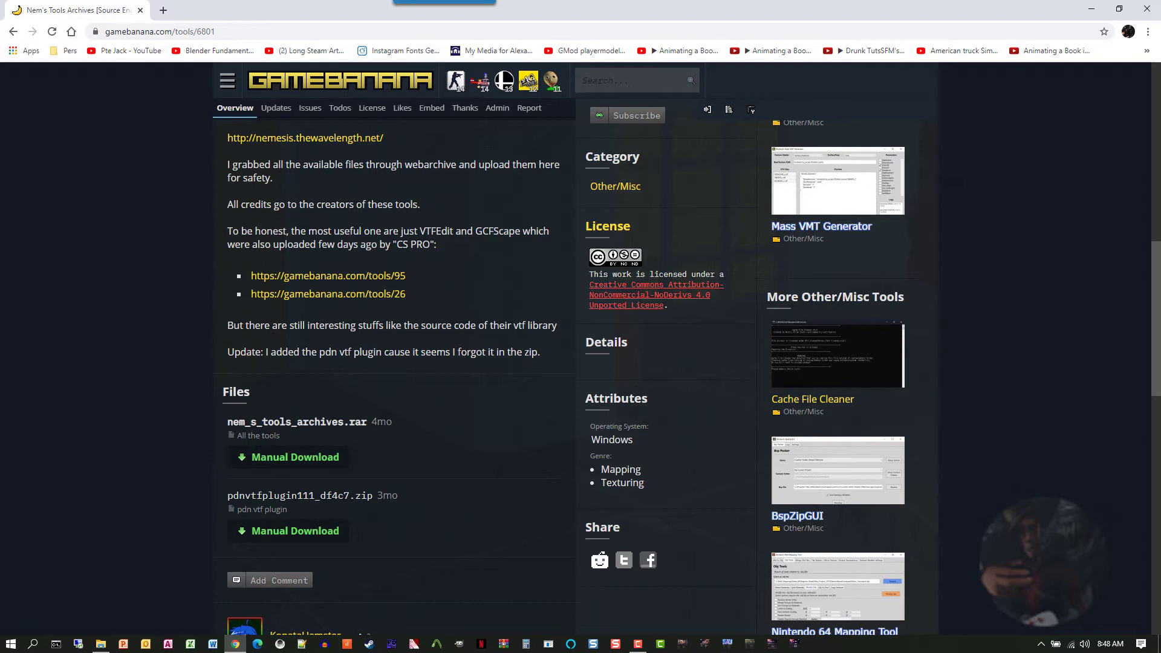
Download nem_s_tools_archives.rar from GameBanana and shrink Chrome to reveal the desktop.
{"action": "left_click", "coordinate": [280, 458]}
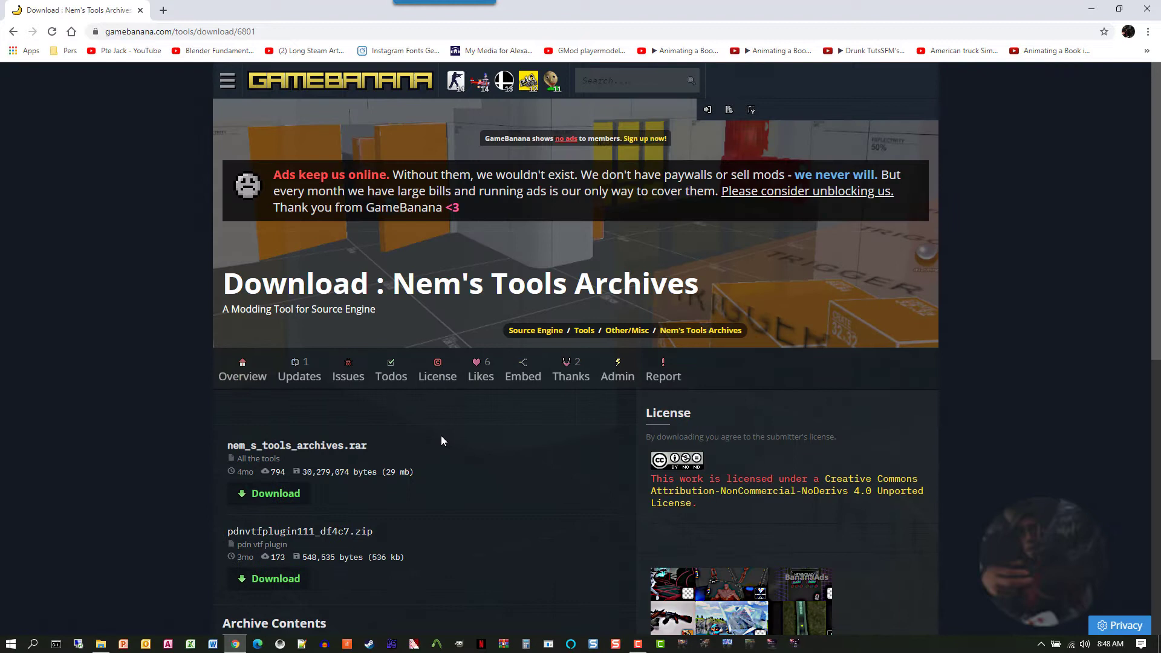
{"action": "scroll", "coordinate": [419, 438], "scroll_direction": "down", "scroll_amount": 2}
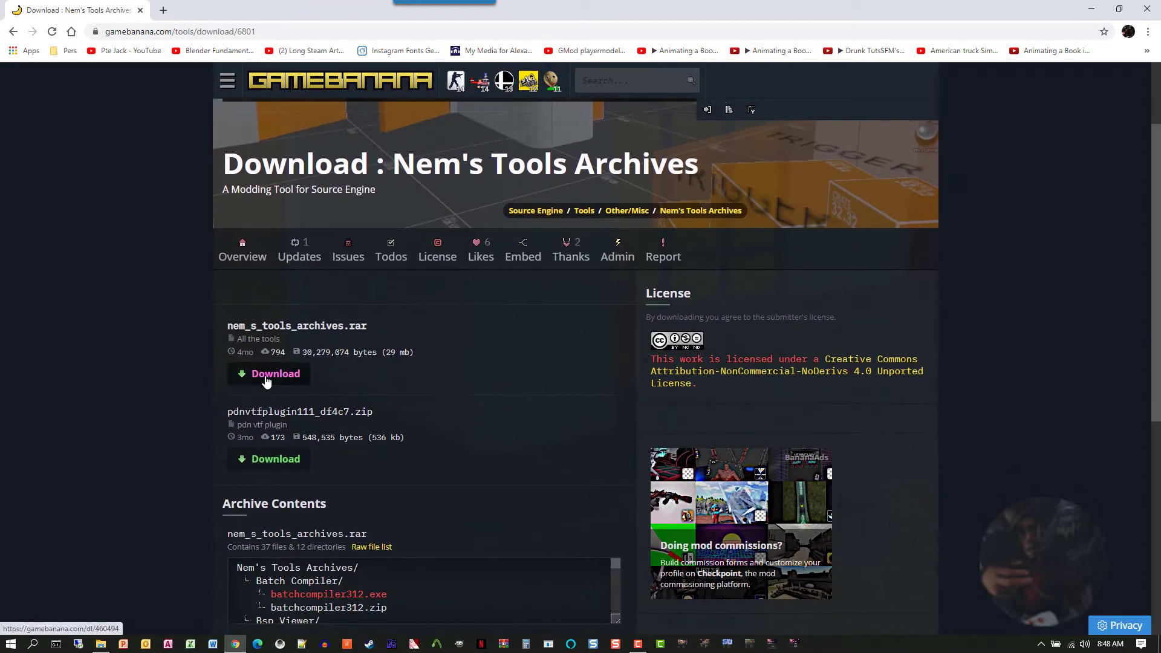
{"action": "left_click", "coordinate": [263, 375]}
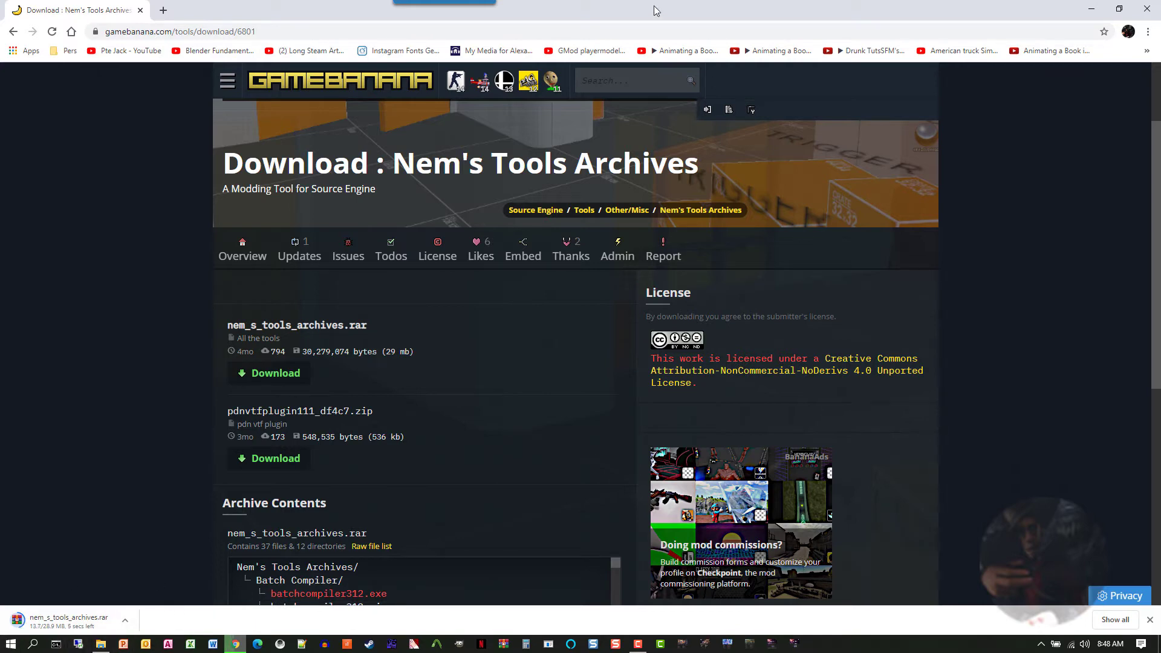
{"action": "left_click_drag", "start_coordinate": [532, 18], "coordinate": [867, 115]}
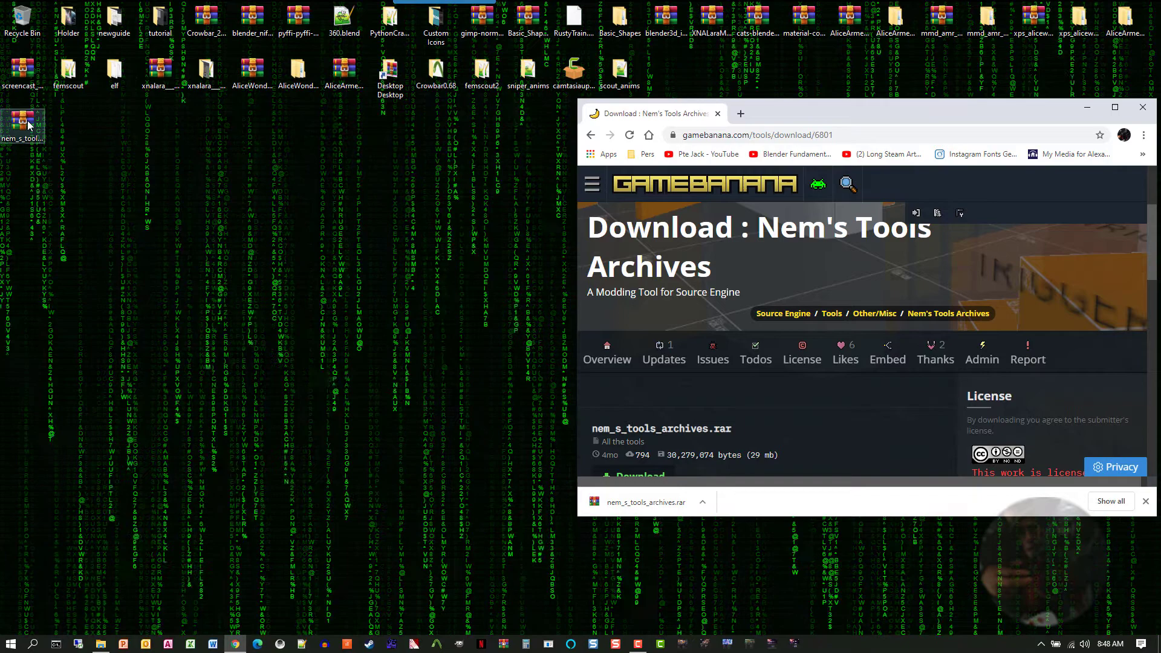
Virus-scan nem_s_tools_archives.rar with Kaspersky and review the no-threats result.
{"action": "right_click", "coordinate": [28, 124]}
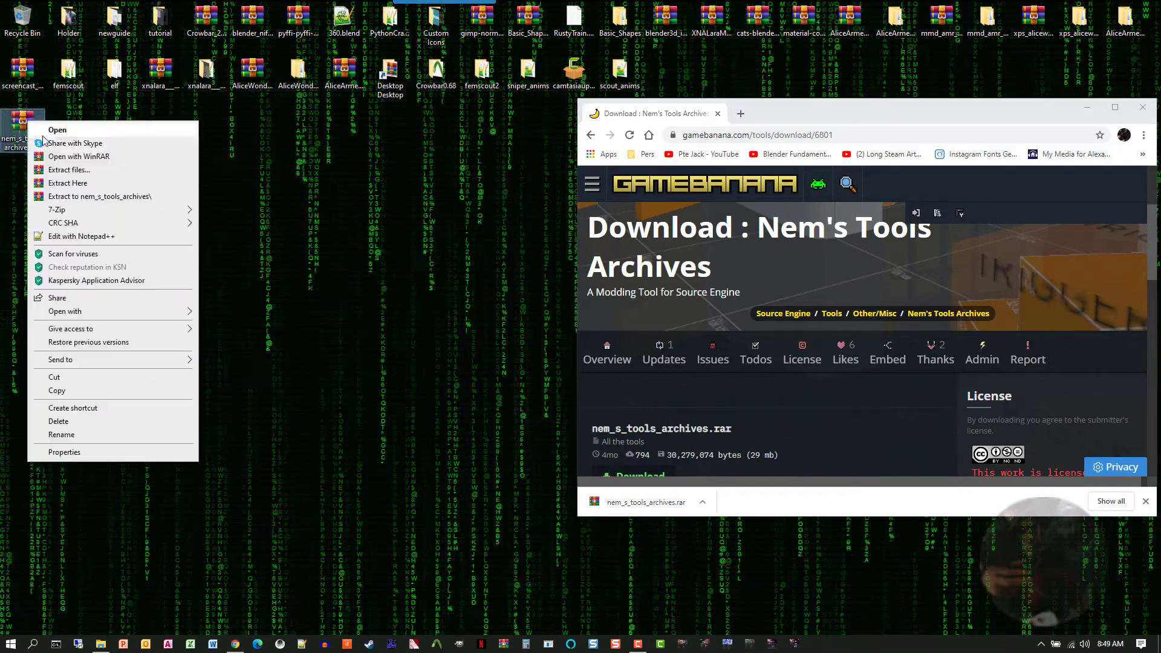
{"action": "left_click", "coordinate": [92, 254]}
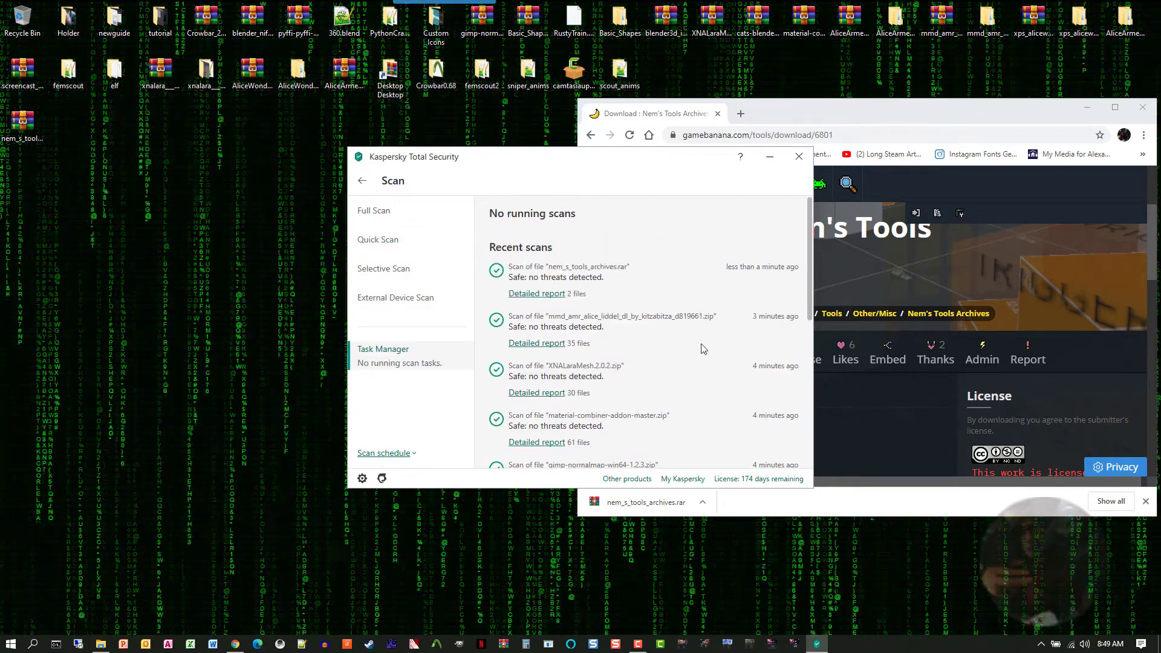
{"action": "scroll", "coordinate": [702, 349], "scroll_direction": "down", "scroll_amount": 2}
{"action": "scroll", "coordinate": [701, 349], "scroll_direction": "down", "scroll_amount": 4}
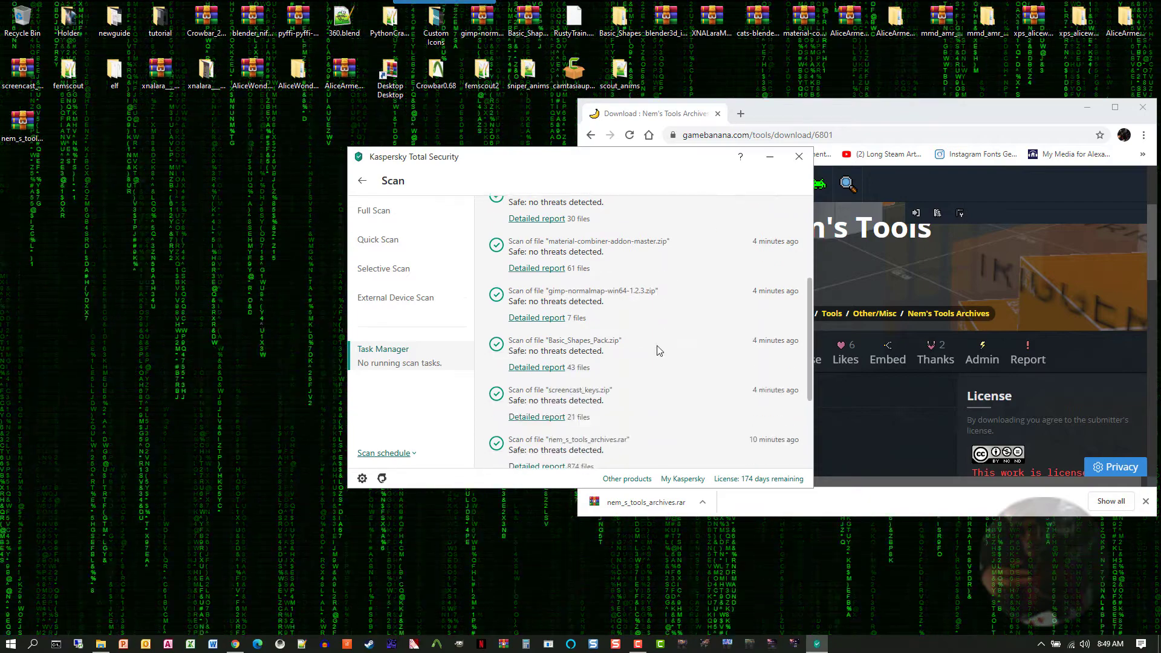
{"action": "scroll", "coordinate": [578, 416], "scroll_direction": "up", "scroll_amount": 5}
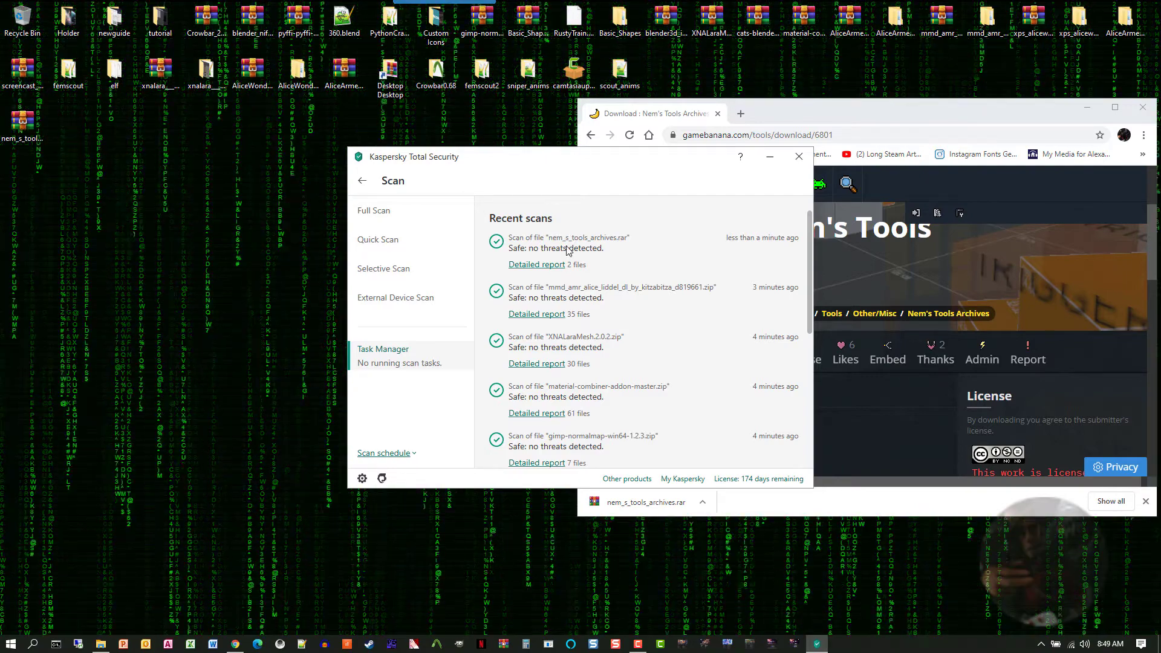
{"action": "scroll", "coordinate": [571, 363], "scroll_direction": "down", "scroll_amount": 3}
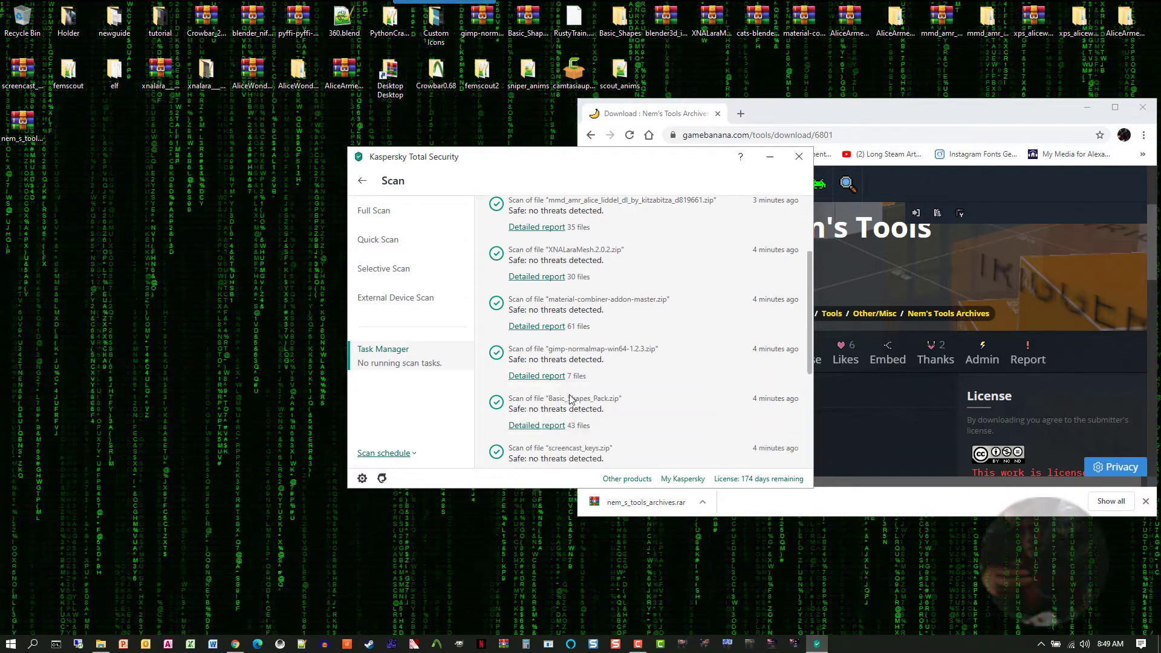
{"action": "scroll", "coordinate": [569, 397], "scroll_direction": "down", "scroll_amount": 2}
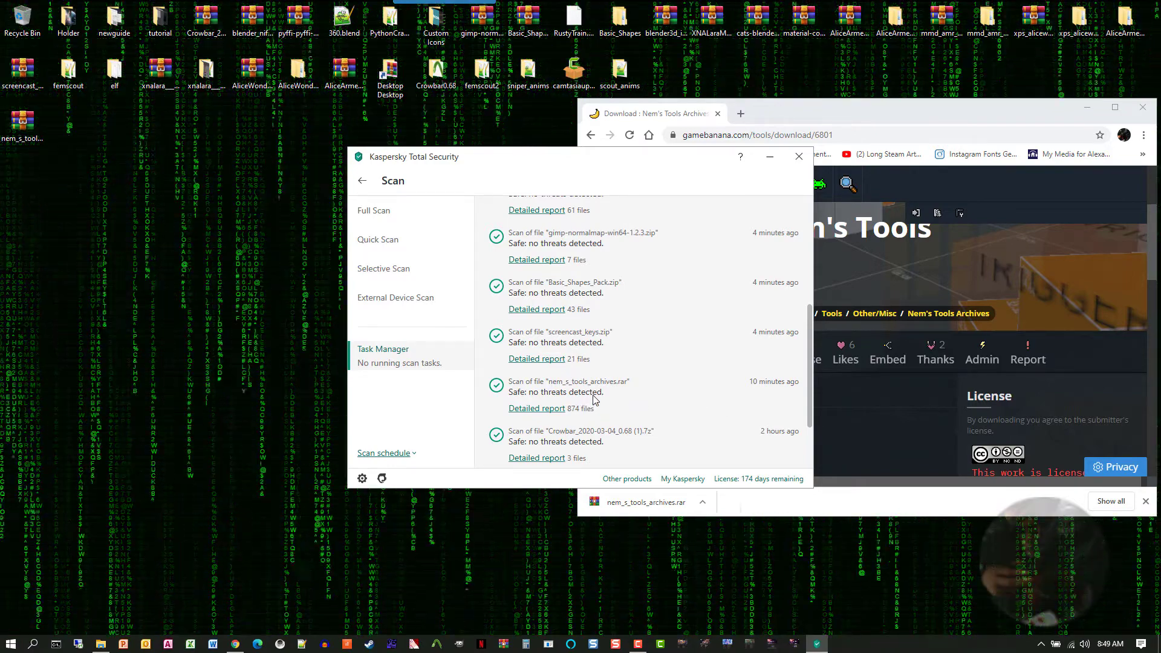
Extract nem_s_tools_archives.rar with WinRAR into Desktop\nem_s_tools_archives.
{"action": "left_click", "coordinate": [806, 162]}
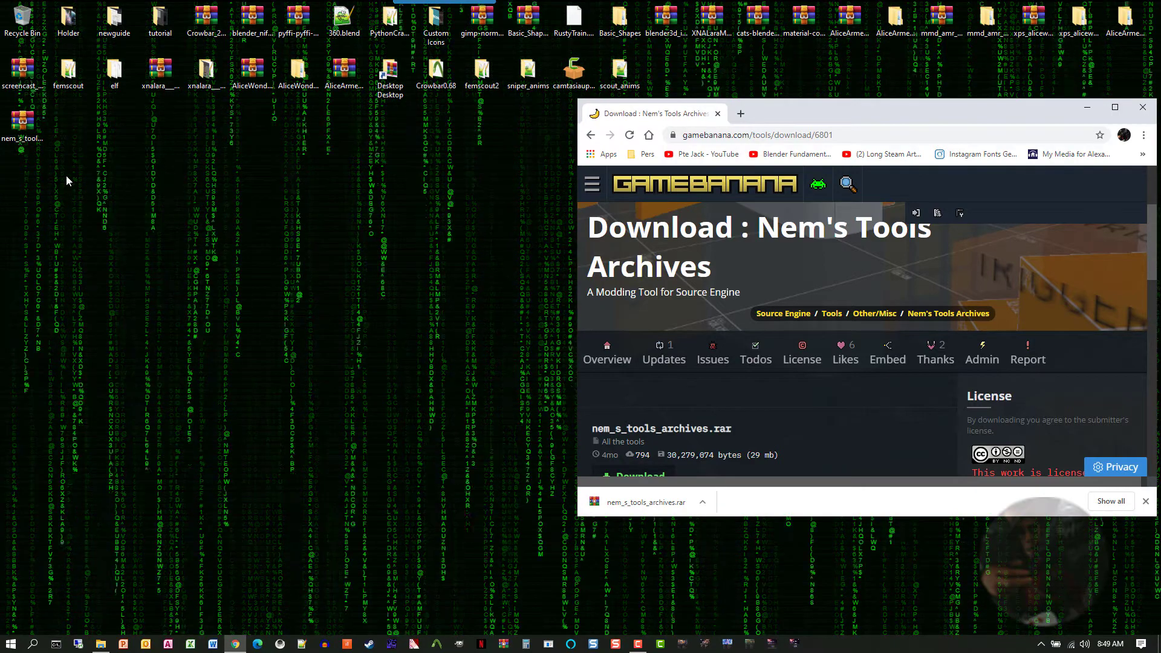
{"action": "left_click", "coordinate": [27, 123]}
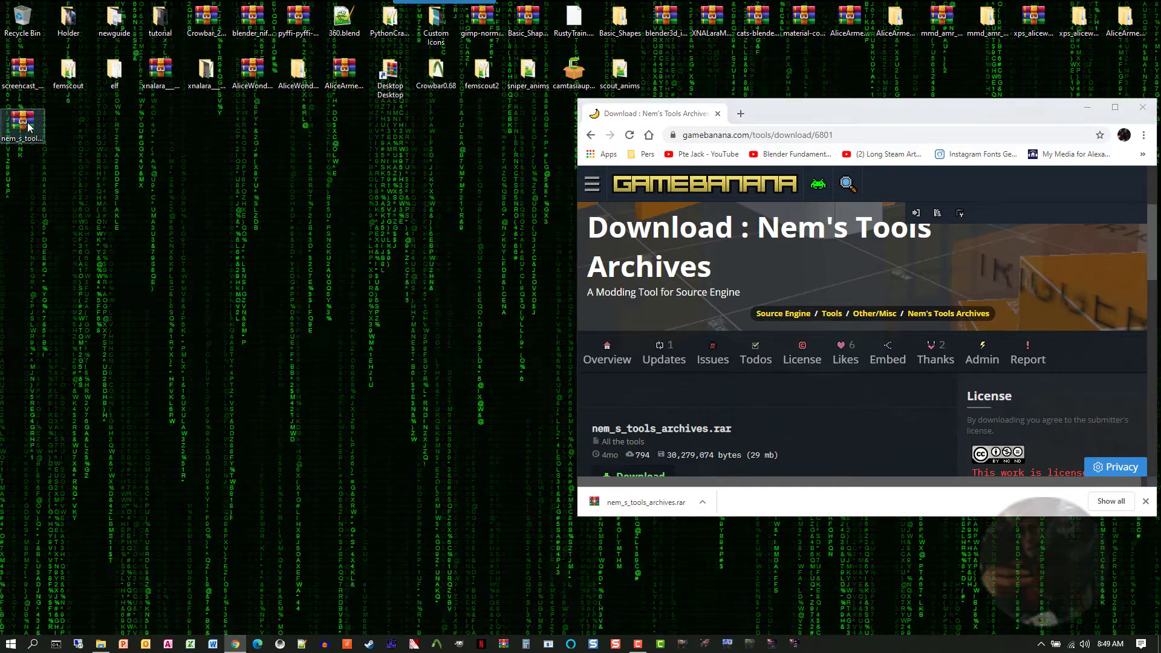
{"action": "left_click_drag", "start_coordinate": [27, 124], "coordinate": [119, 178]}
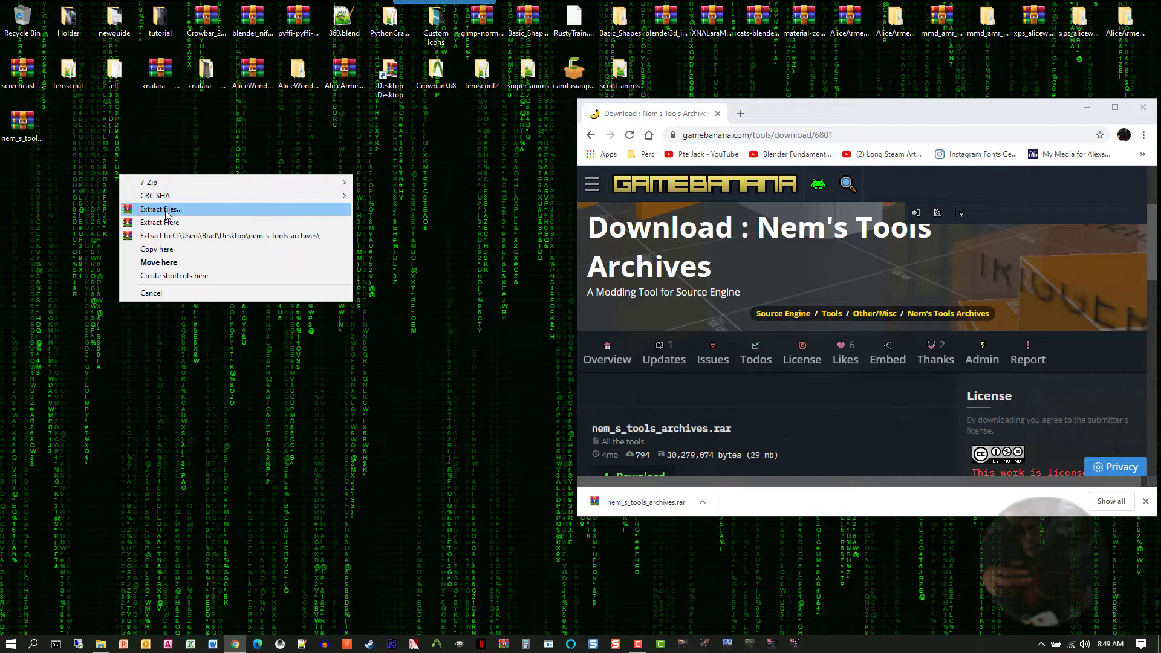
{"action": "left_click", "coordinate": [165, 209]}
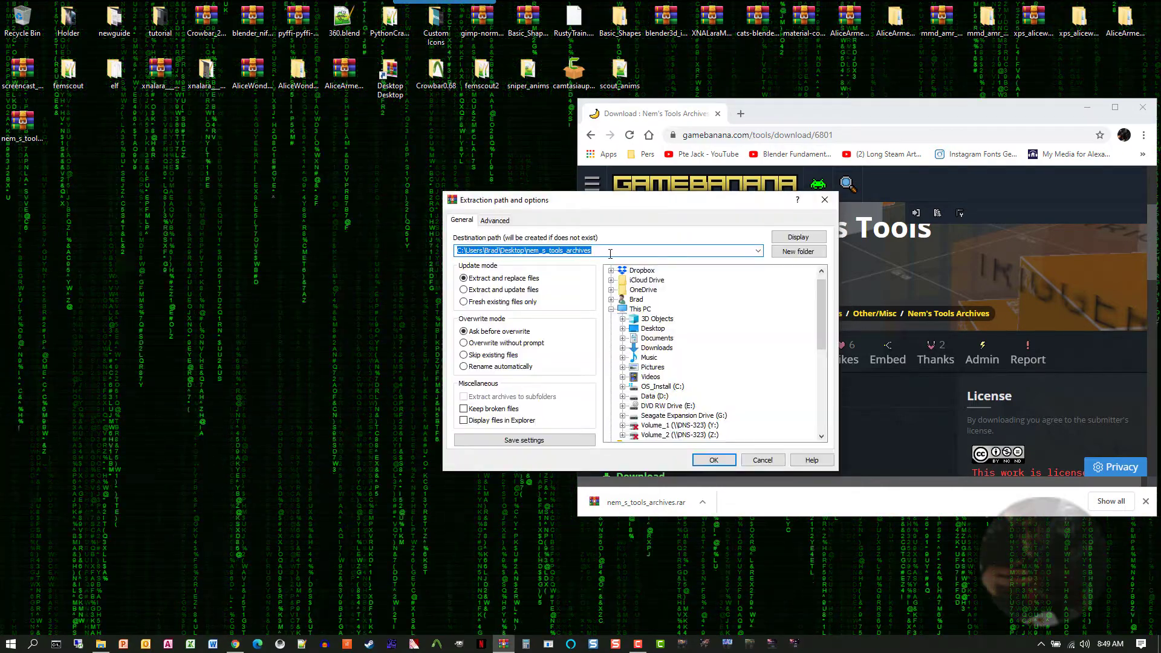
{"action": "left_click", "coordinate": [610, 252]}
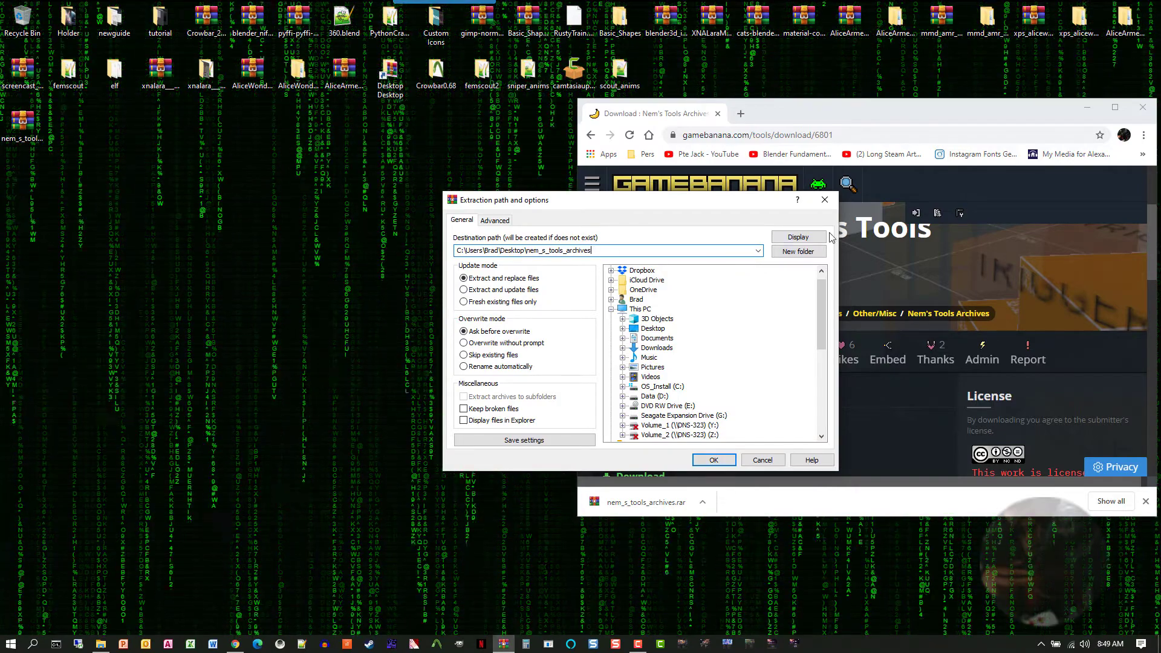
{"action": "left_click", "coordinate": [713, 460]}
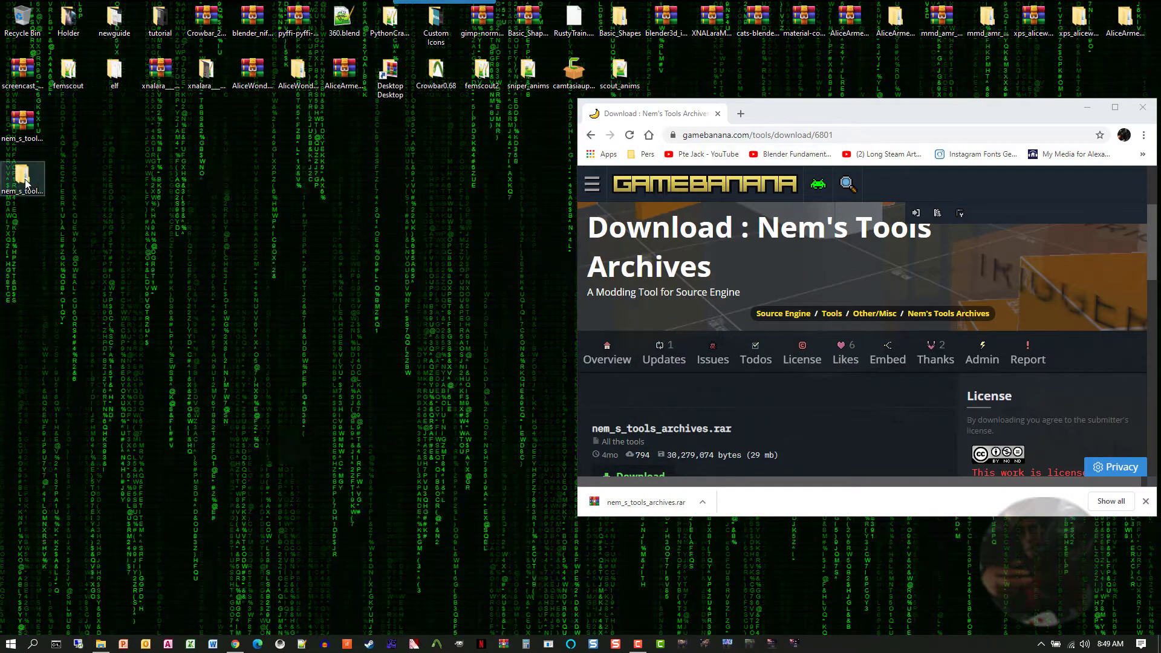
Navigate into nem_s_tools_archives > Nem's Tools Archives > GCFScape.
{"action": "double_click", "coordinate": [25, 183]}
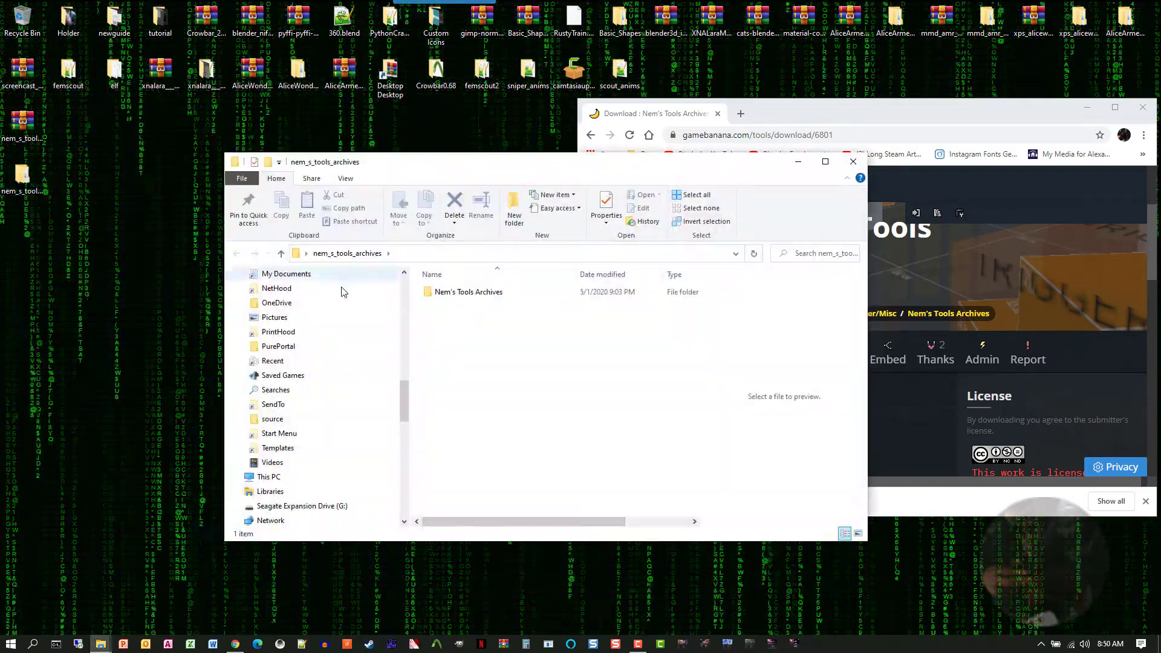
{"action": "left_click", "coordinate": [471, 293]}
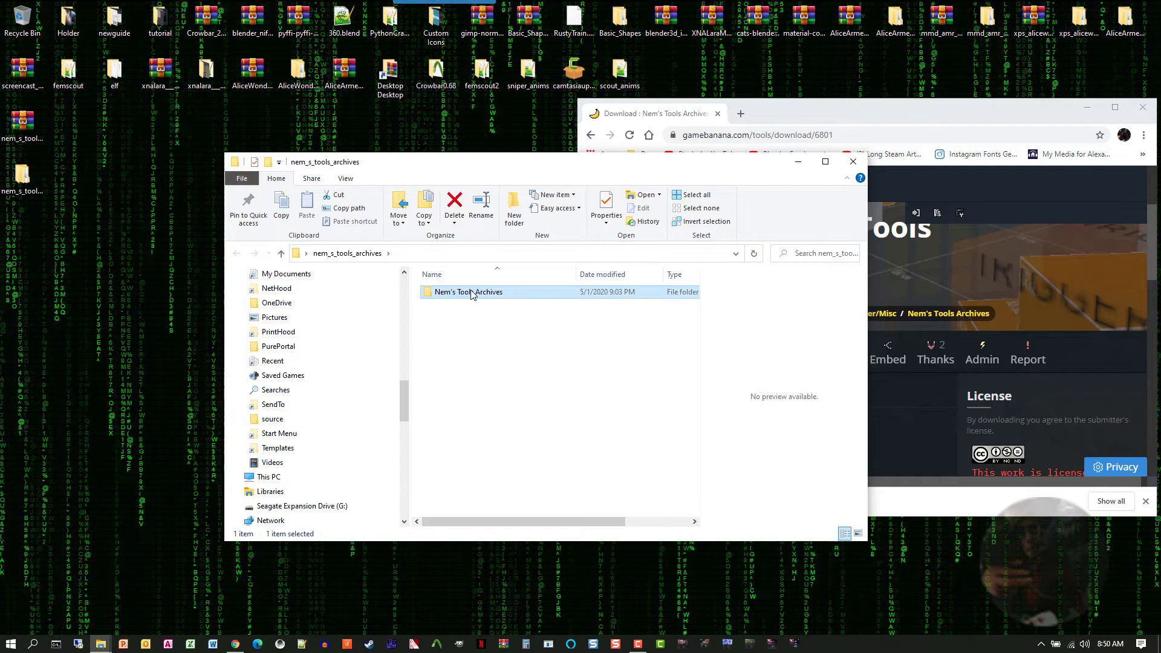
{"action": "double_click", "coordinate": [471, 292]}
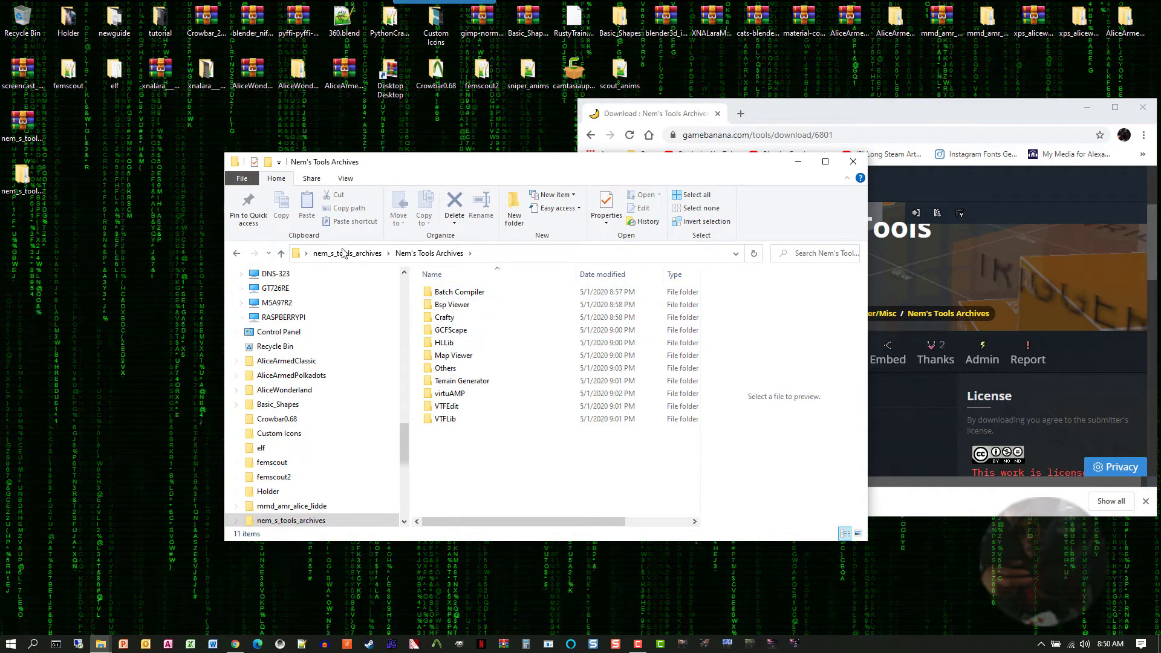
{"action": "left_click", "coordinate": [454, 334]}
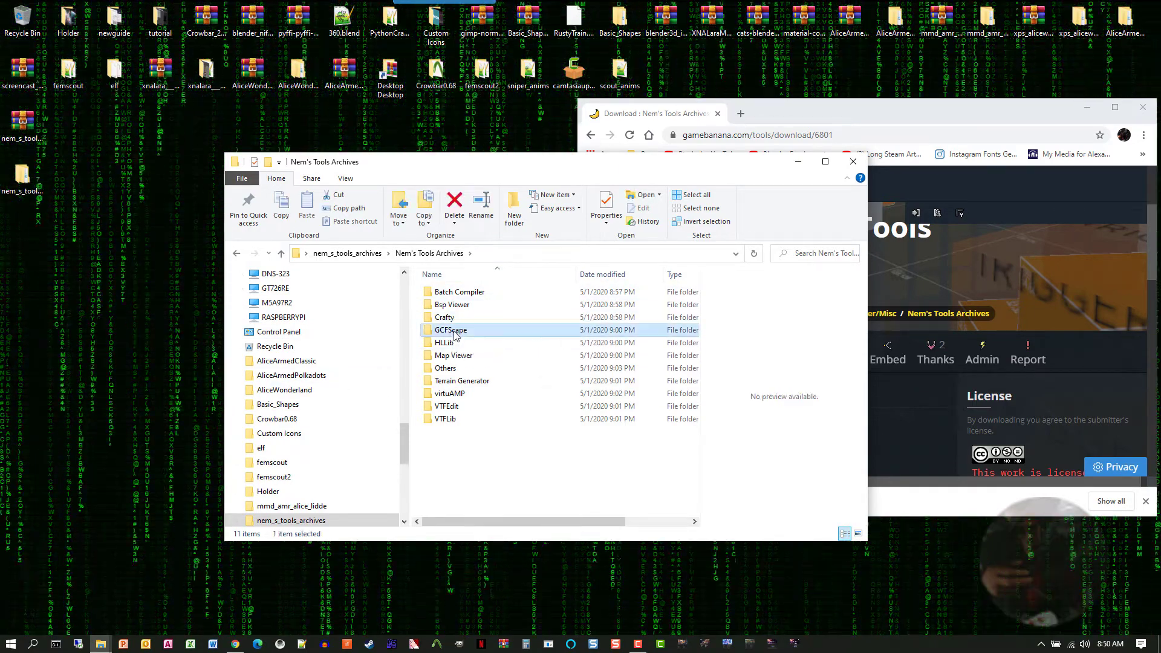
{"action": "double_click", "coordinate": [454, 334]}
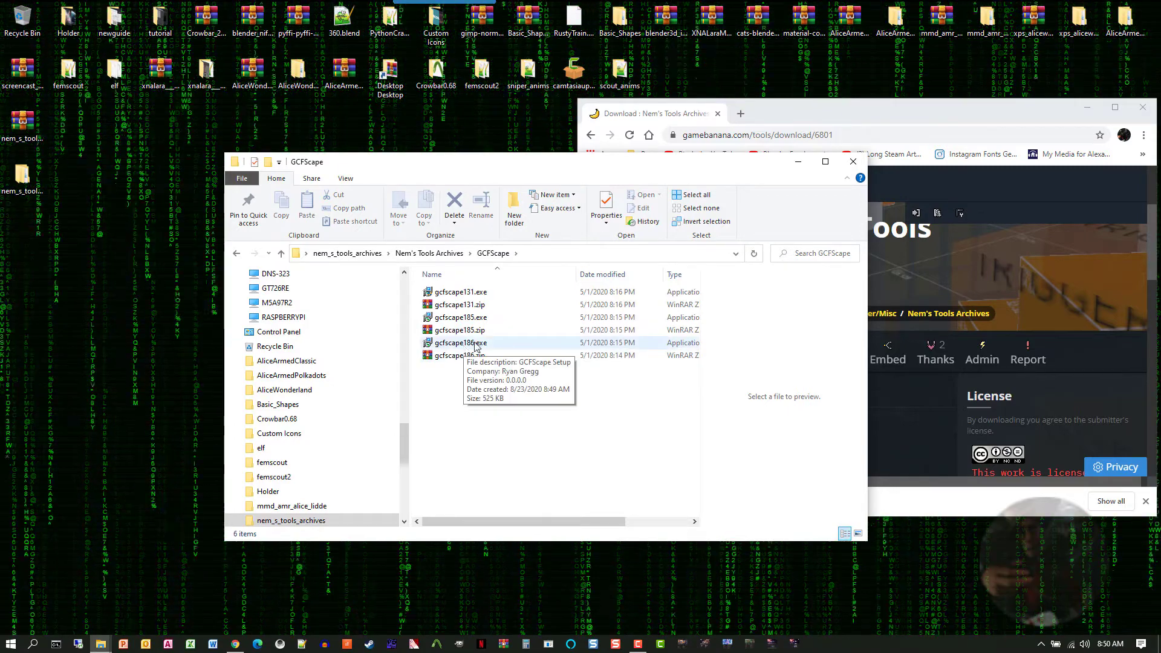
Scan gcfscape186.exe with Kaspersky, confirm no threats, and minimize the results window.
{"action": "right_click", "coordinate": [449, 348]}
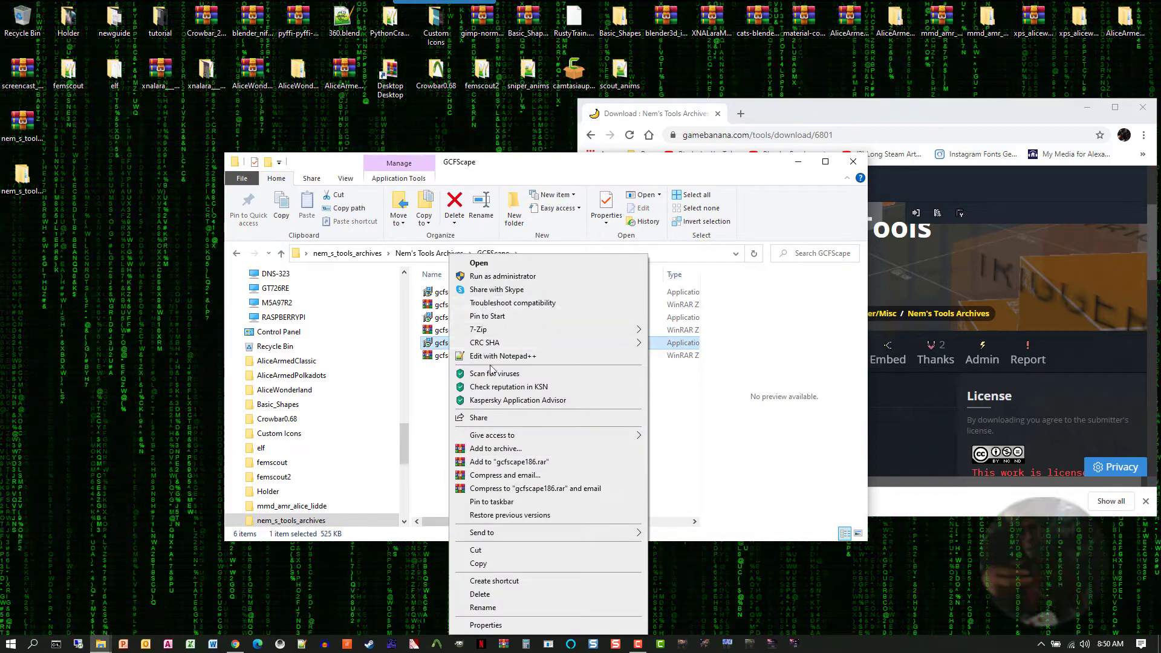
{"action": "left_click", "coordinate": [546, 387]}
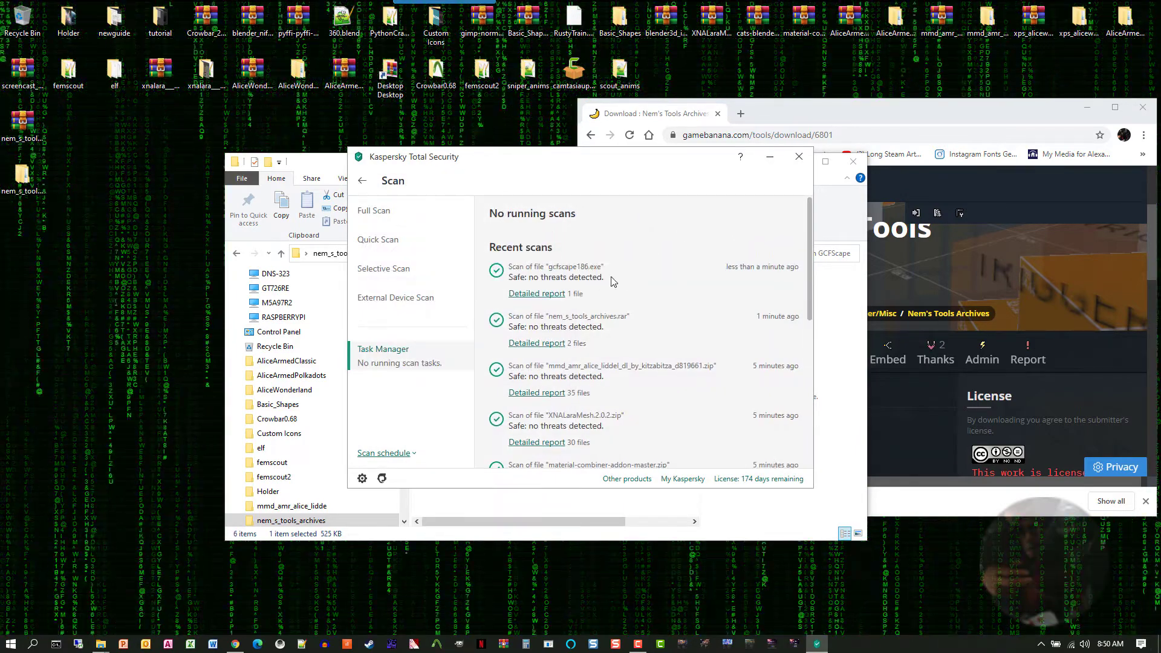
{"action": "left_click", "coordinate": [777, 164]}
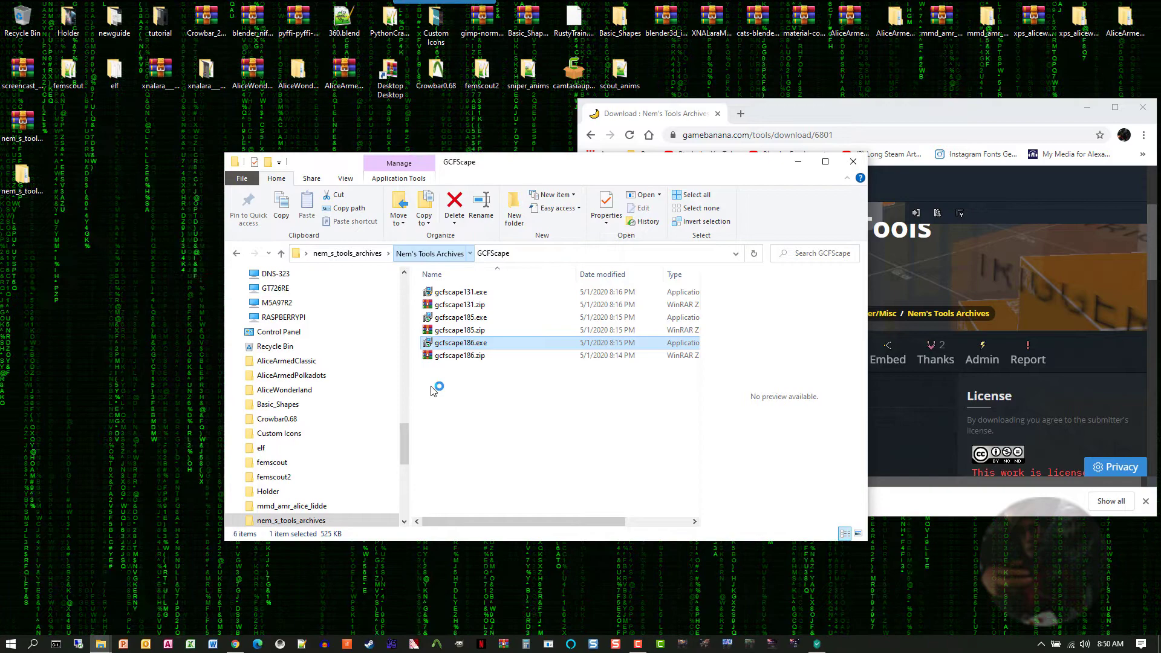
Go back to Nem's Tools Archives and open the VTFEdit folder.
{"action": "key", "text": "BackSpace"}
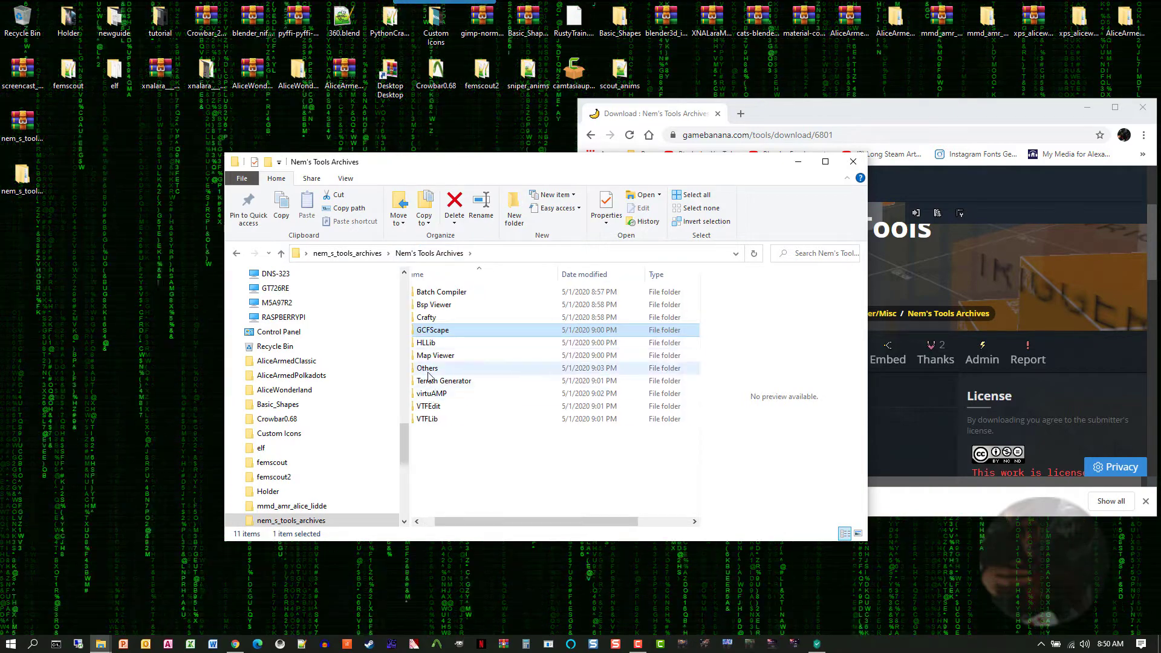
{"action": "left_click", "coordinate": [428, 408]}
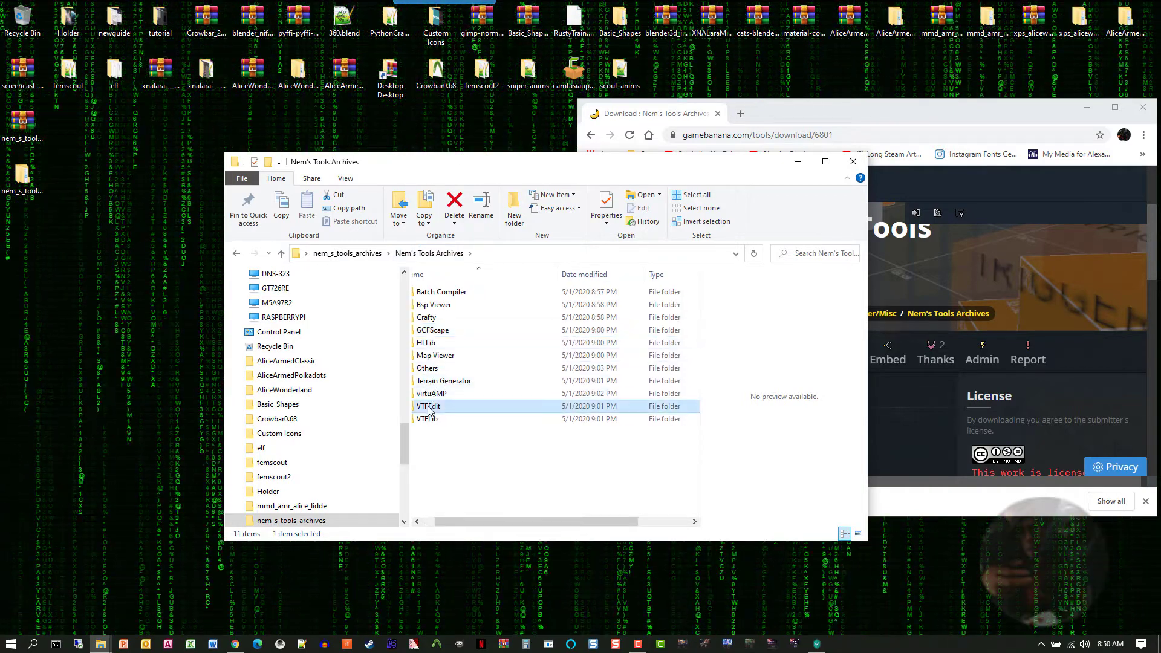
{"action": "double_click", "coordinate": [429, 408]}
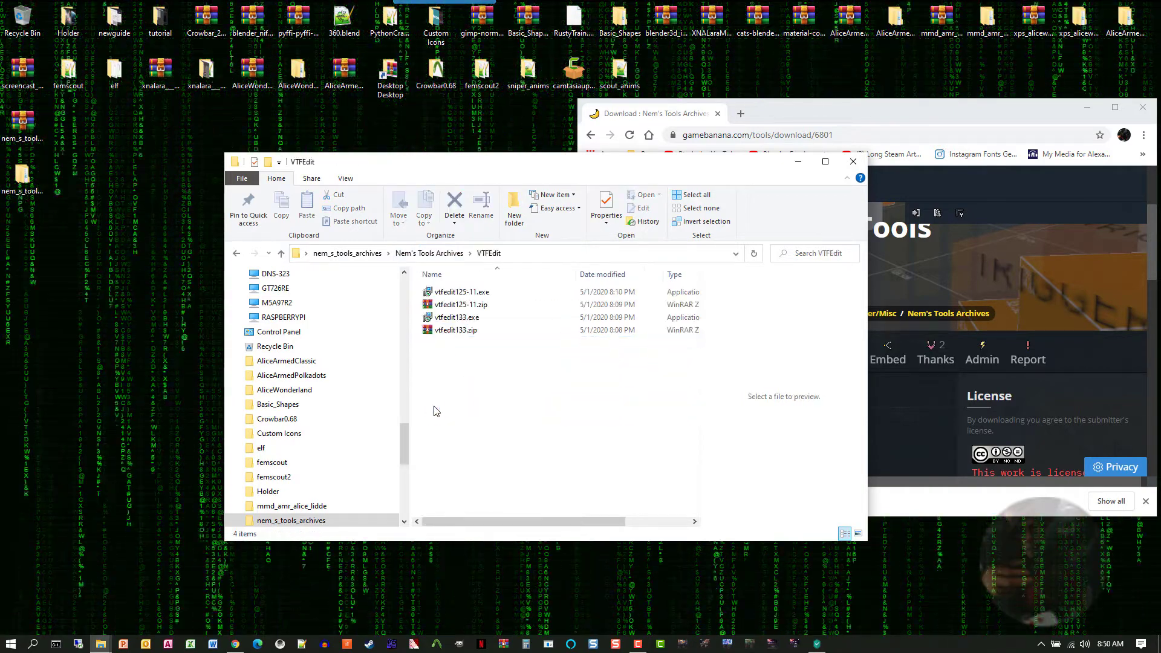
Scan vtfedit133.exe with Kaspersky, confirm it is safe, and minimize the results.
{"action": "right_click", "coordinate": [456, 322]}
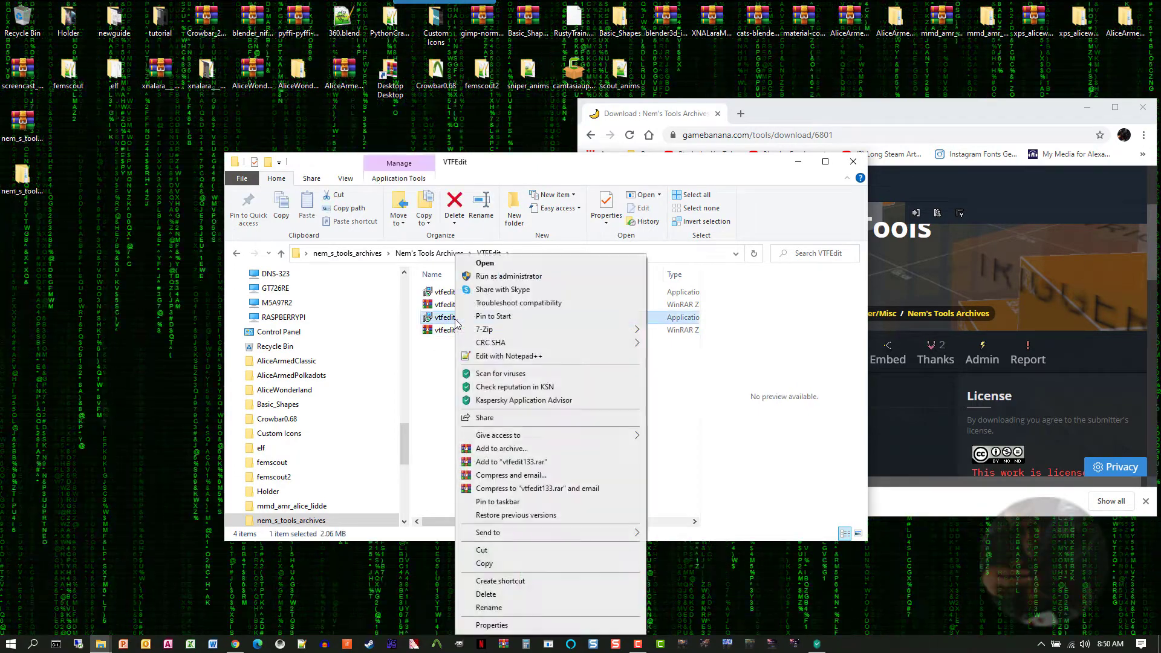
{"action": "left_click", "coordinate": [501, 373]}
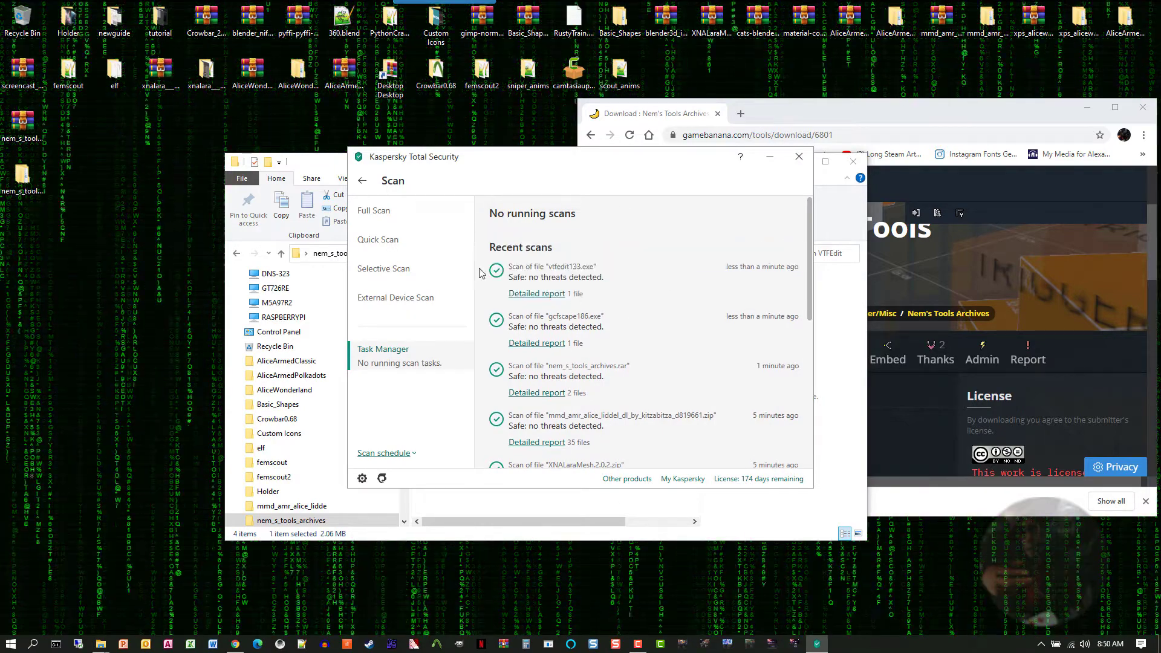
{"action": "left_click", "coordinate": [769, 162]}
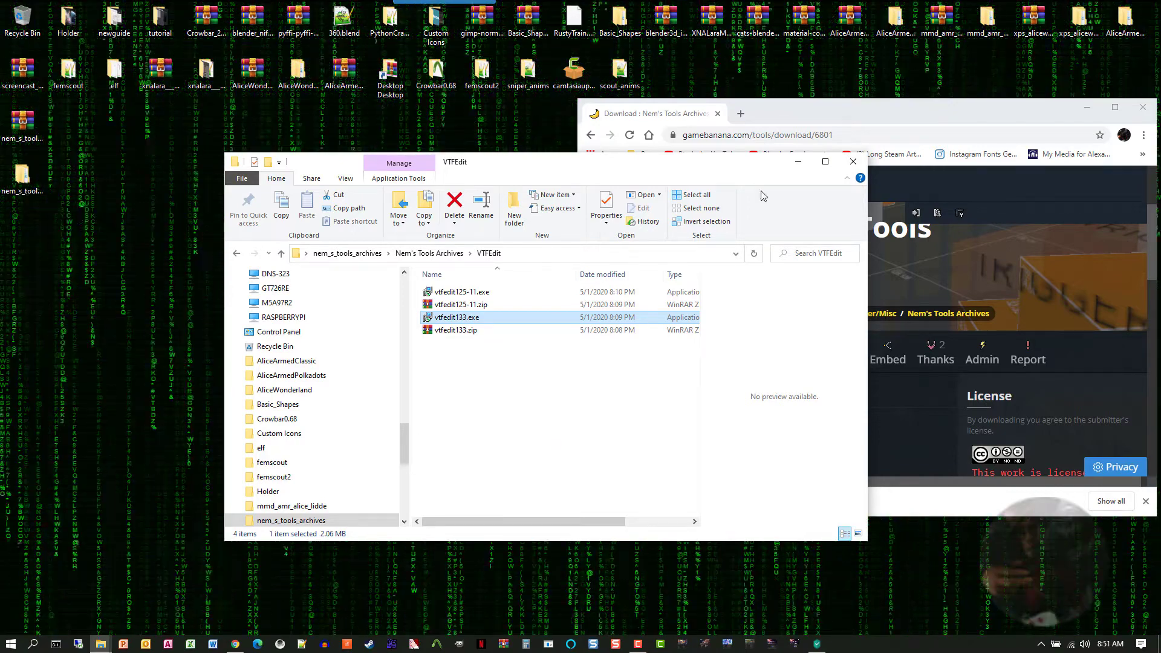
Maximize Chrome and run a Google search for "nem's tools archive" from the homepage.
{"action": "left_click", "coordinate": [804, 113]}
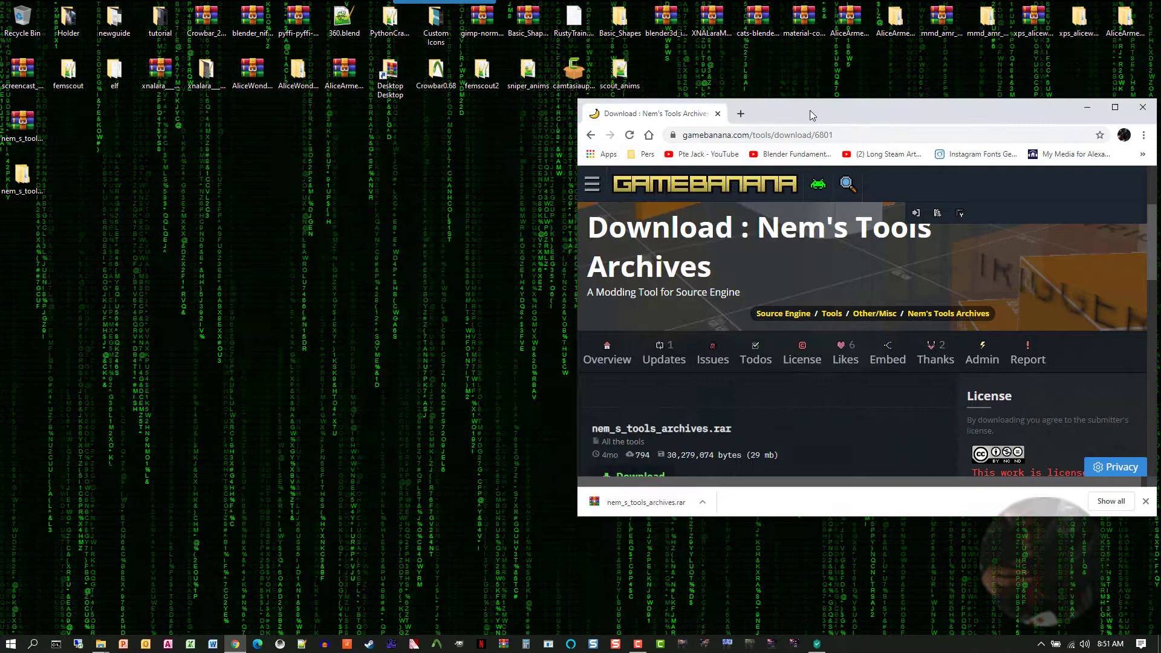
{"action": "double_click", "coordinate": [809, 110]}
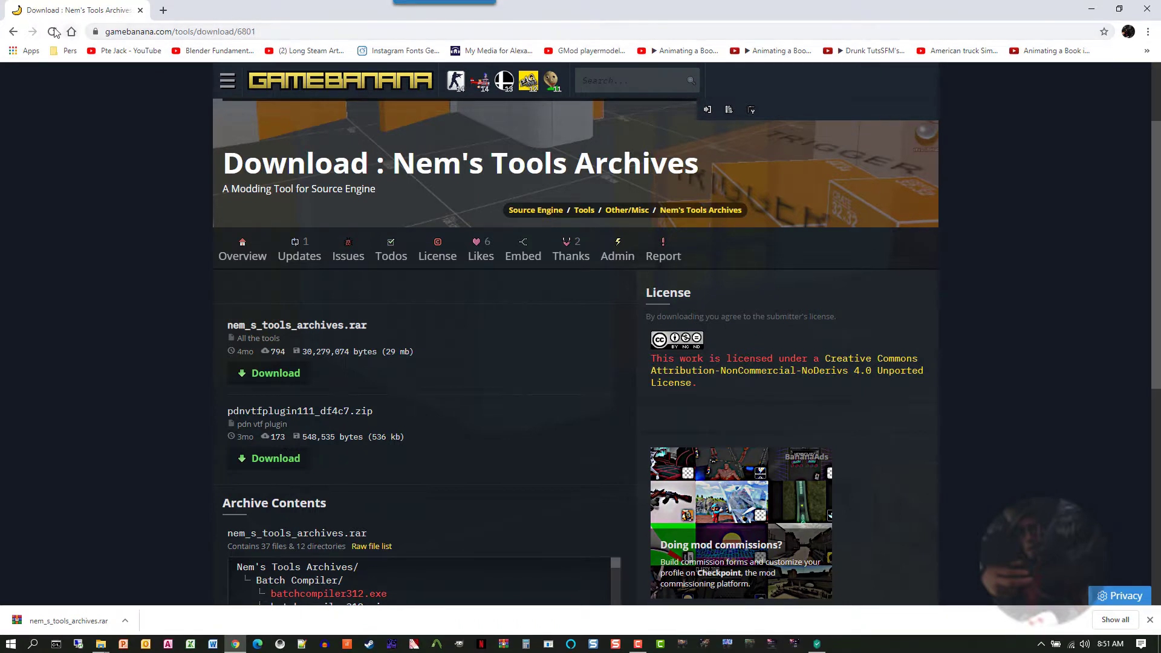
{"action": "left_click", "coordinate": [71, 33]}
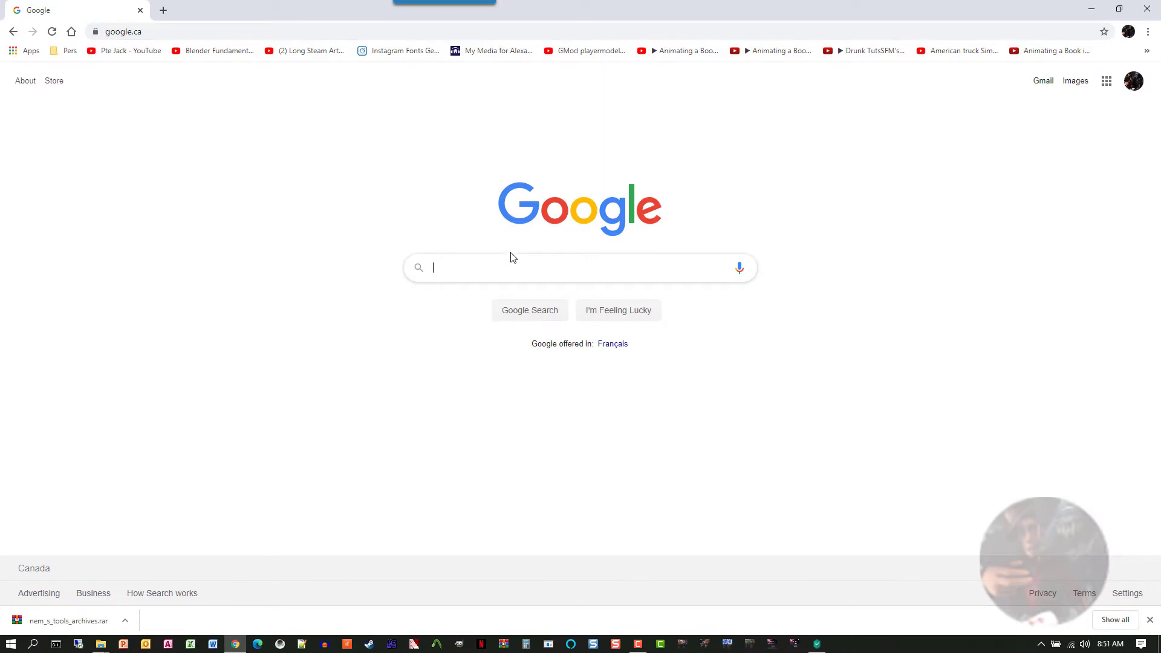
{"action": "type", "text": "nem's "}
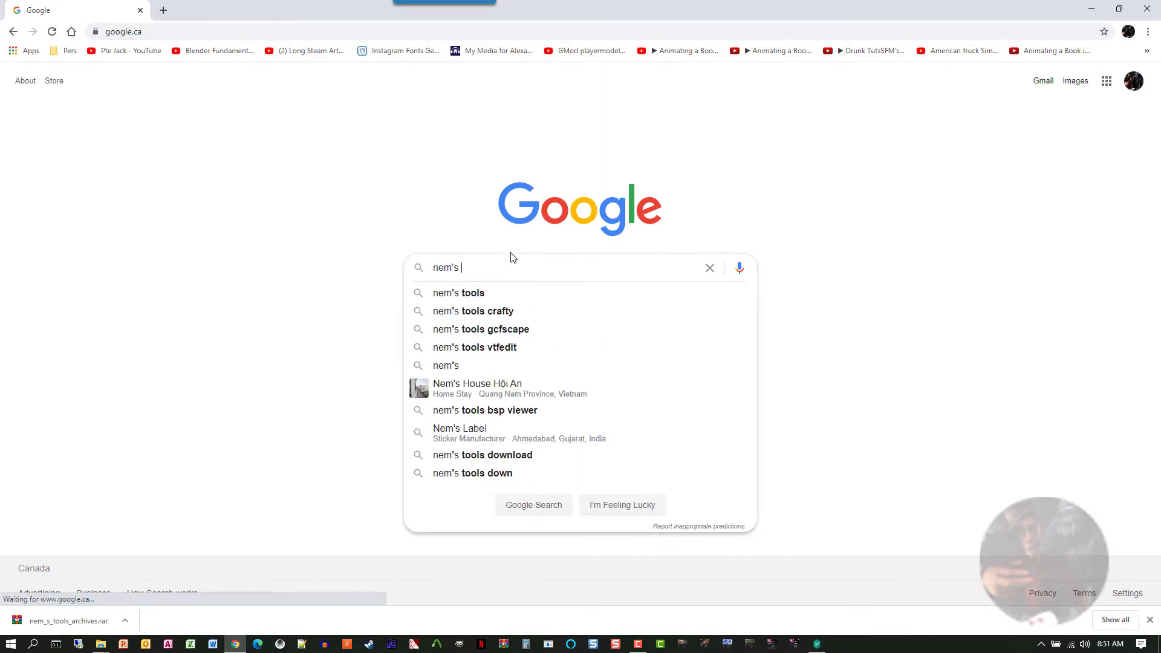
{"action": "type", "text": "tools ar"}
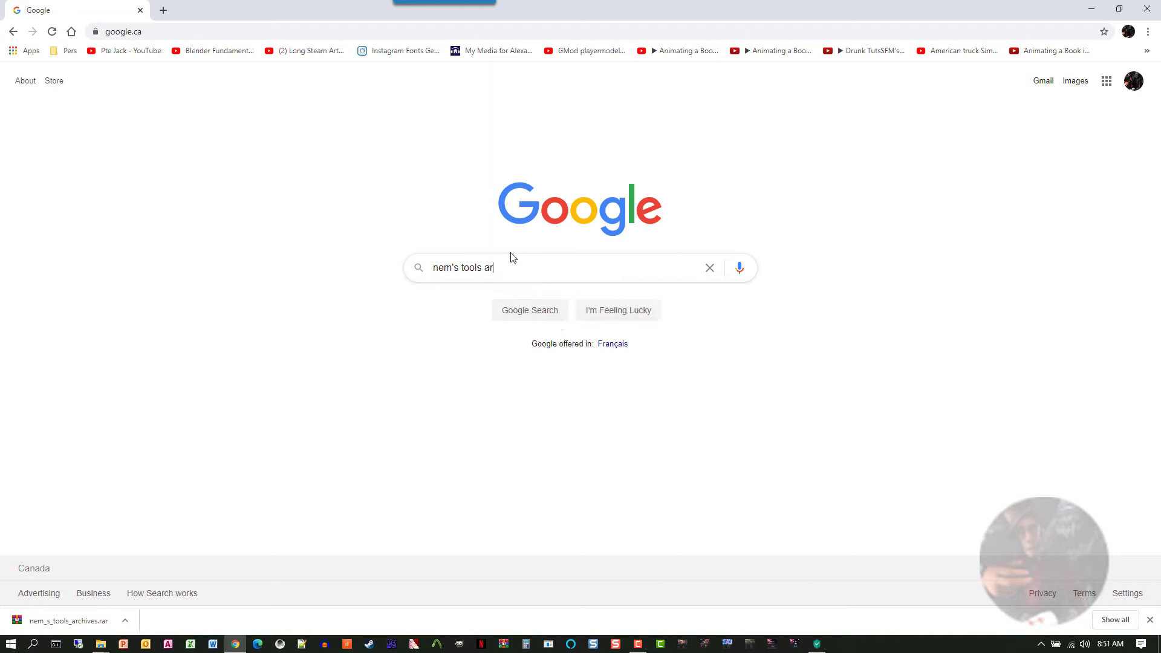
{"action": "type", "text": "chinb"}
{"action": "key", "text": "Return"}
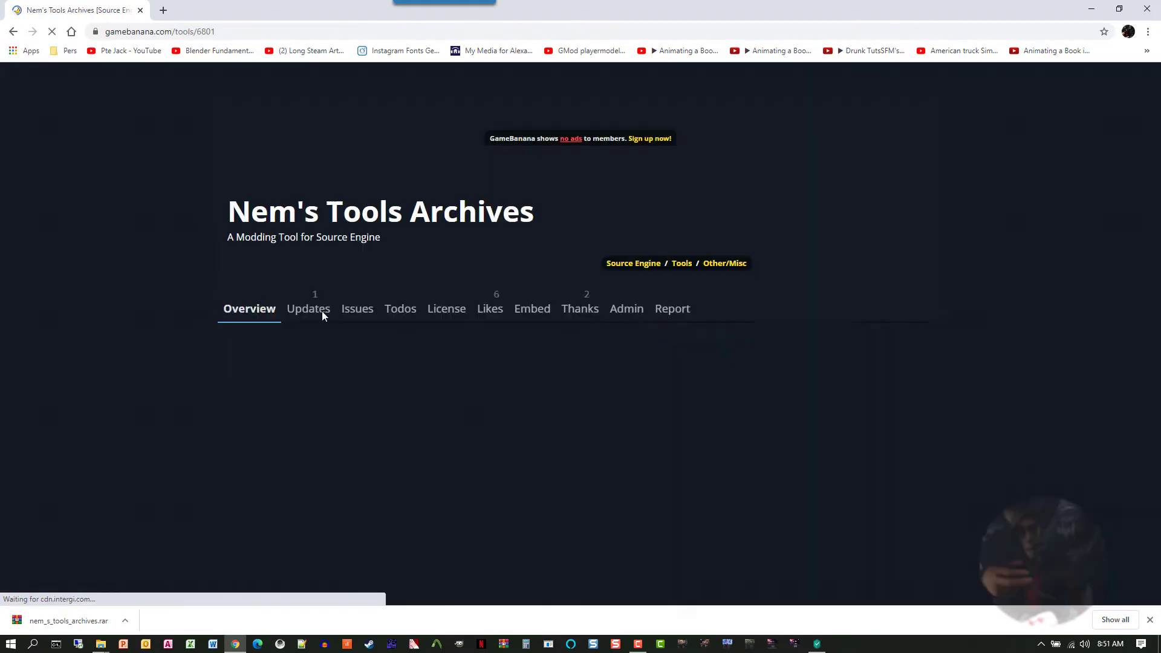
Scroll through the Nem's Tools Archives description and back up, then close Chrome.
{"action": "scroll", "coordinate": [637, 301], "scroll_direction": "down", "scroll_amount": 3}
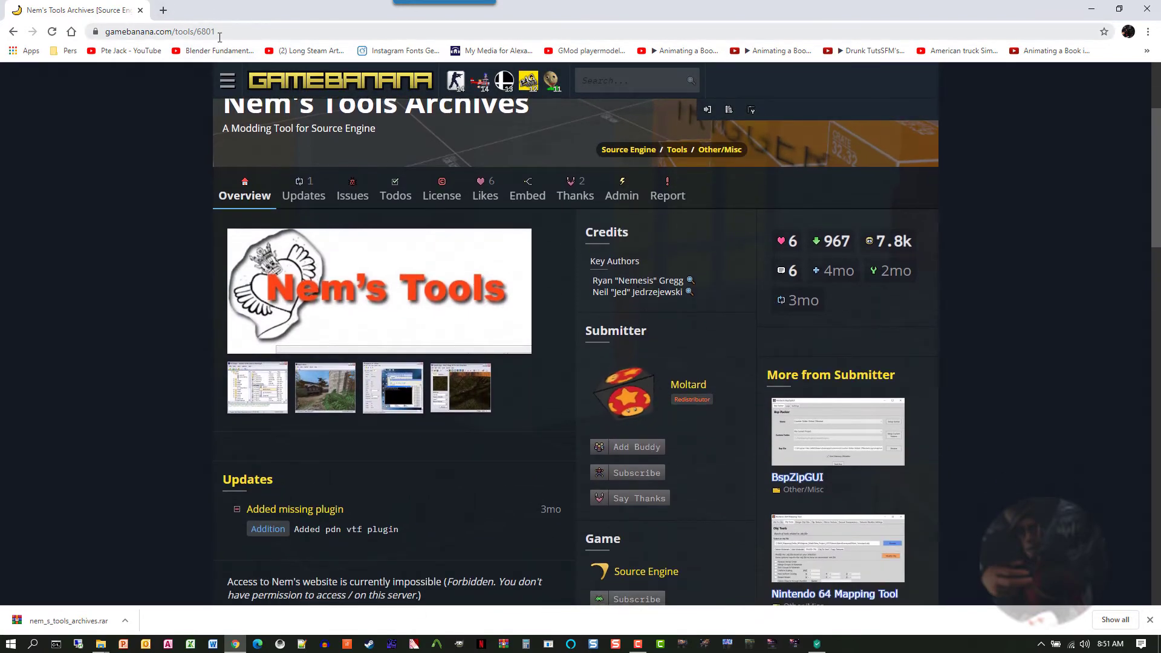
{"action": "scroll", "coordinate": [495, 355], "scroll_direction": "down", "scroll_amount": 5}
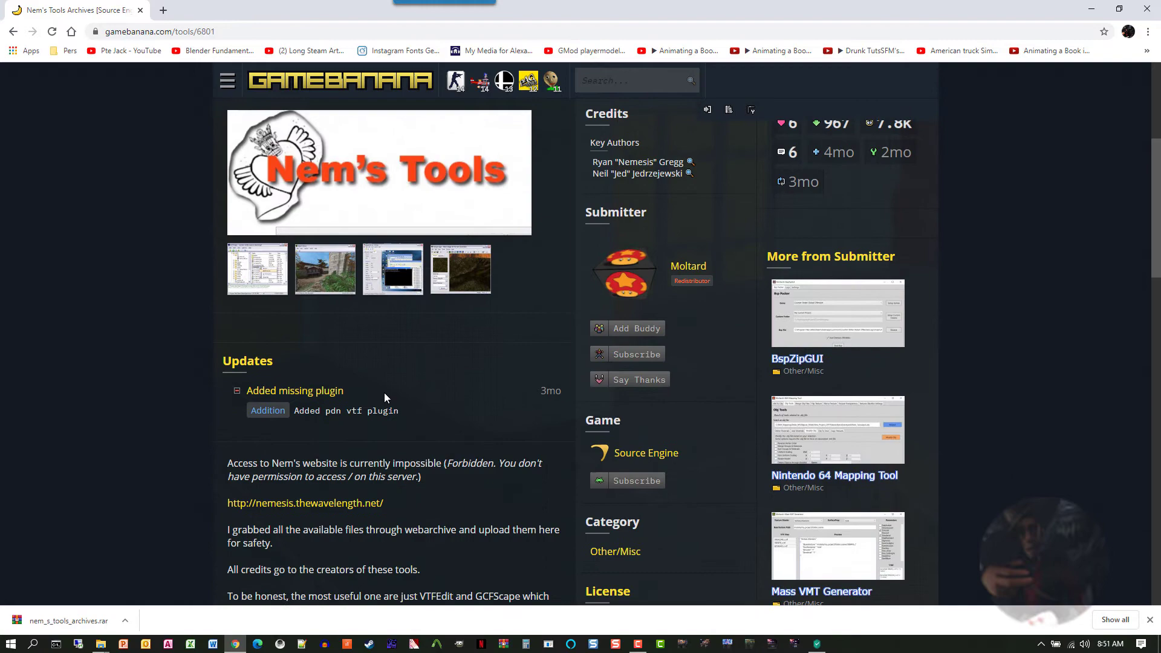
{"action": "scroll", "coordinate": [563, 392], "scroll_direction": "up", "scroll_amount": 8}
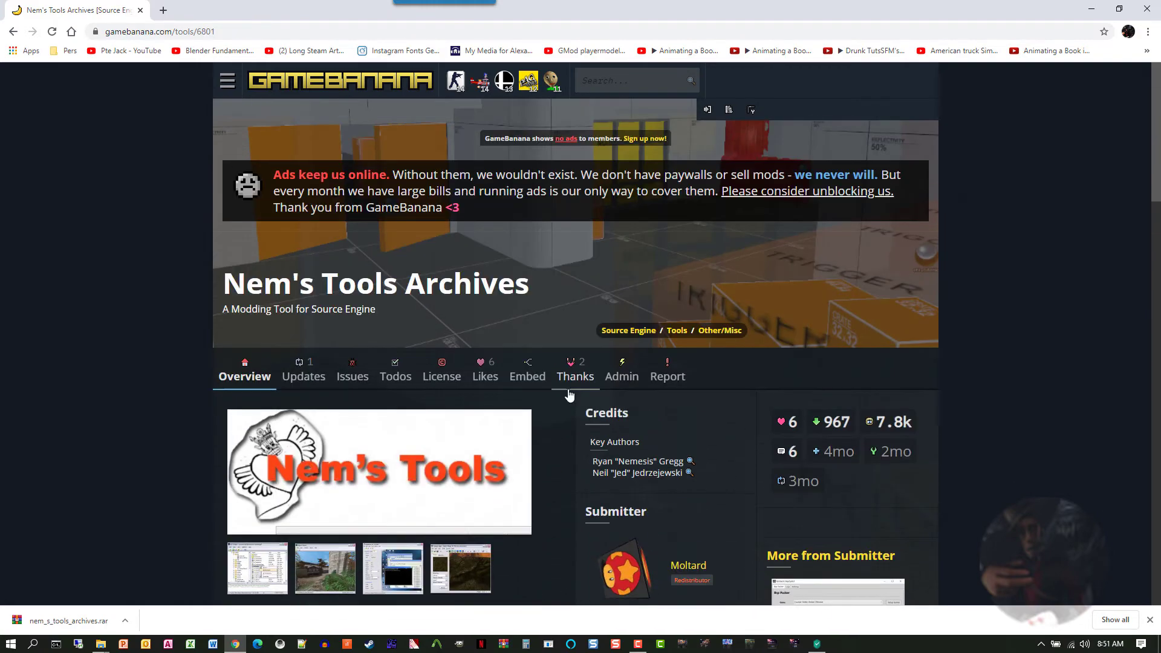
{"action": "left_click", "coordinate": [1147, 10]}
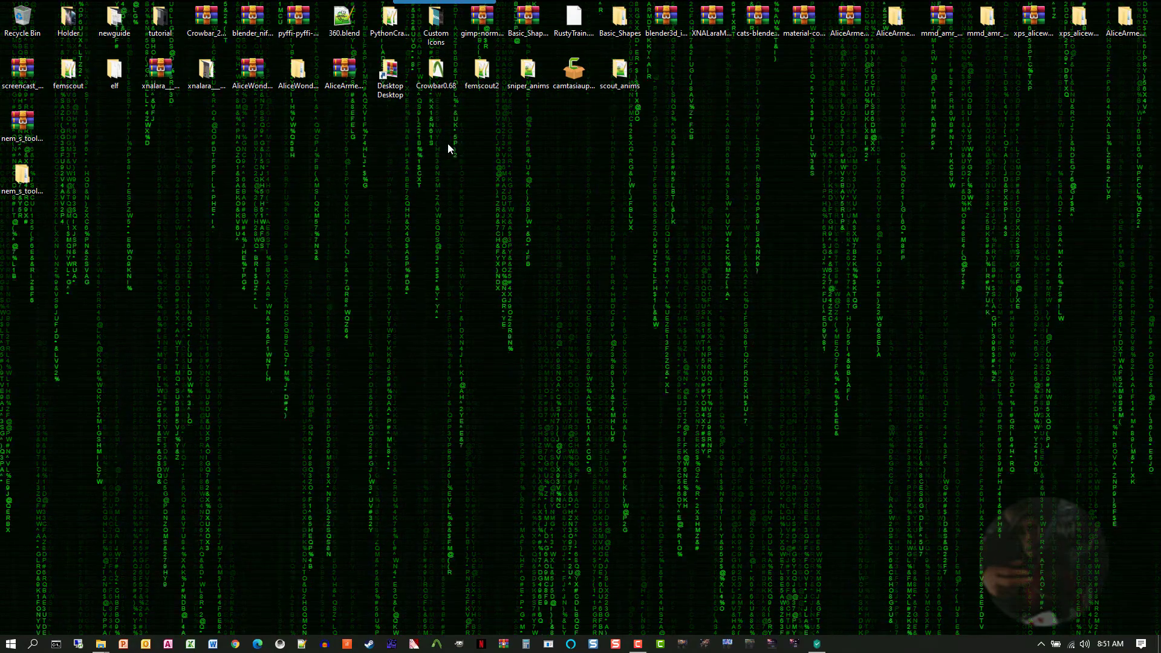